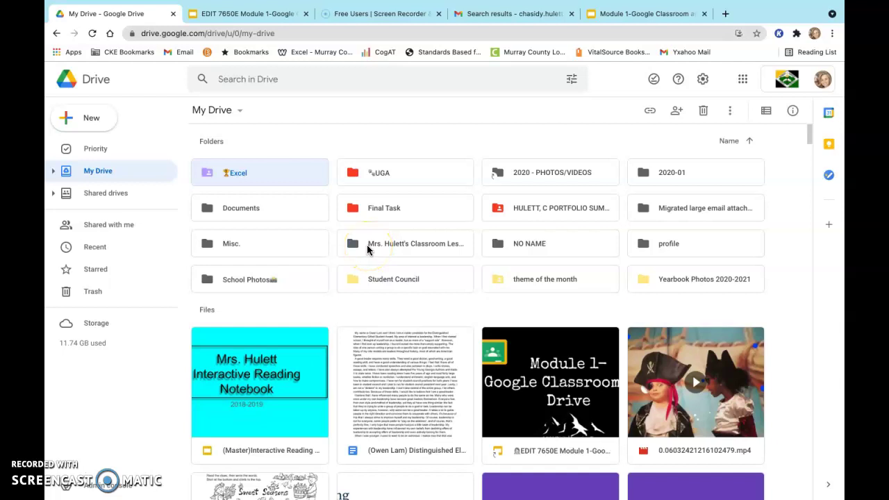
- Look through the folders and files stored in My Drive
scroll(367, 245, down, 1)
scroll(367, 245, up, 1)
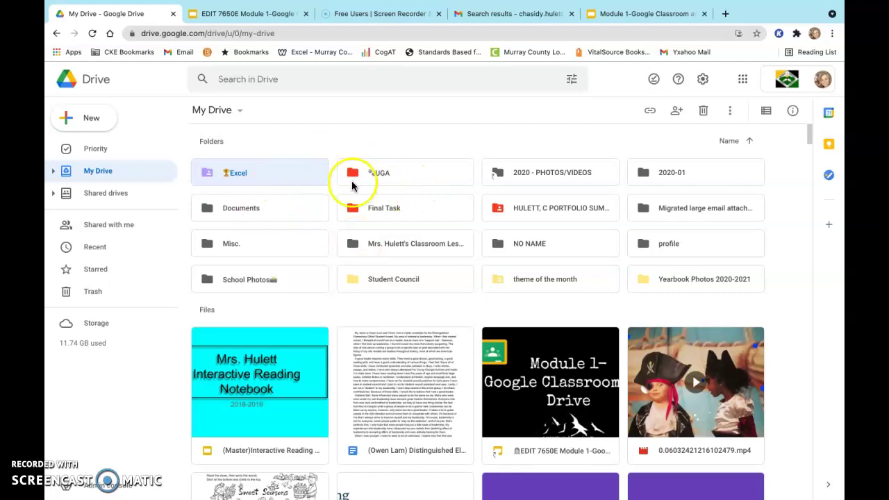
scroll(355, 330, down, 7)
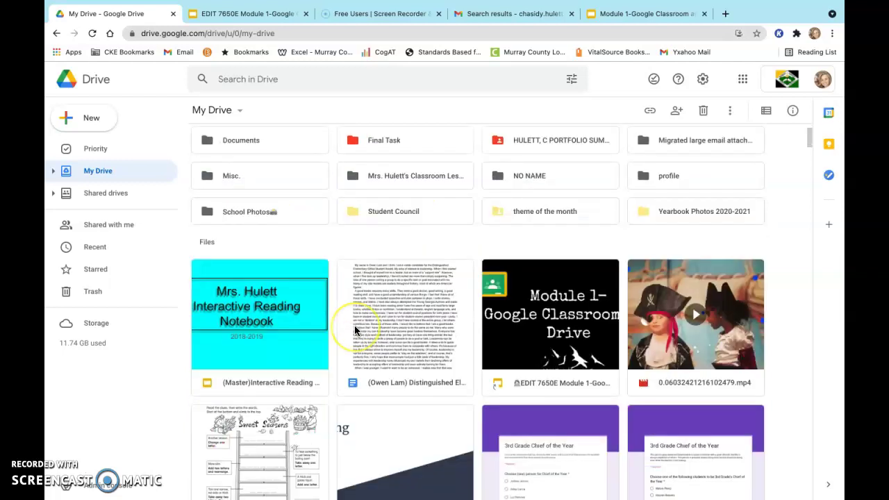
scroll(354, 326, down, 10)
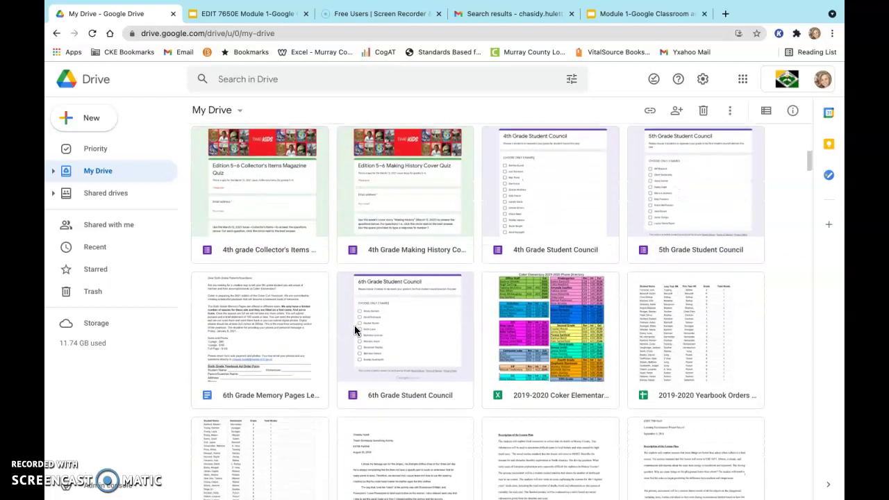
scroll(360, 314, up, 8)
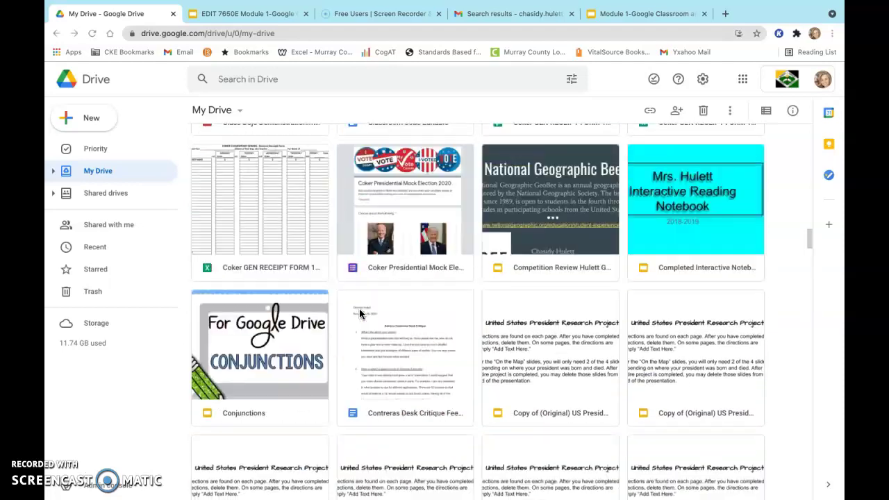
scroll(359, 314, up, 3)
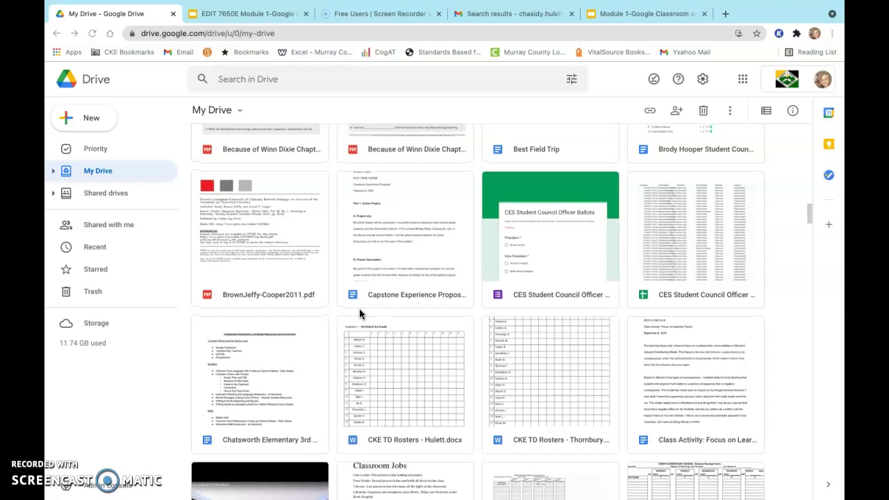
scroll(359, 314, up, 8)
scroll(359, 308, up, 5)
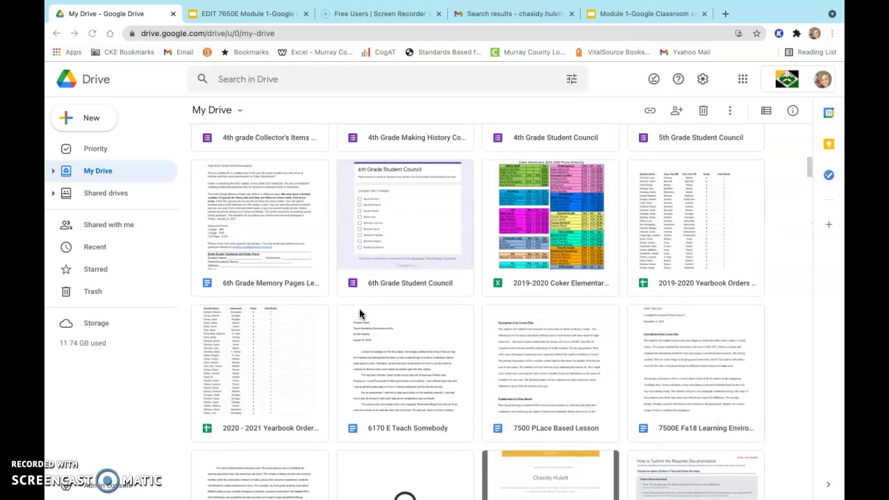
- View the details of the 6th Grade Student Council form and open its description for editing
click(398, 287)
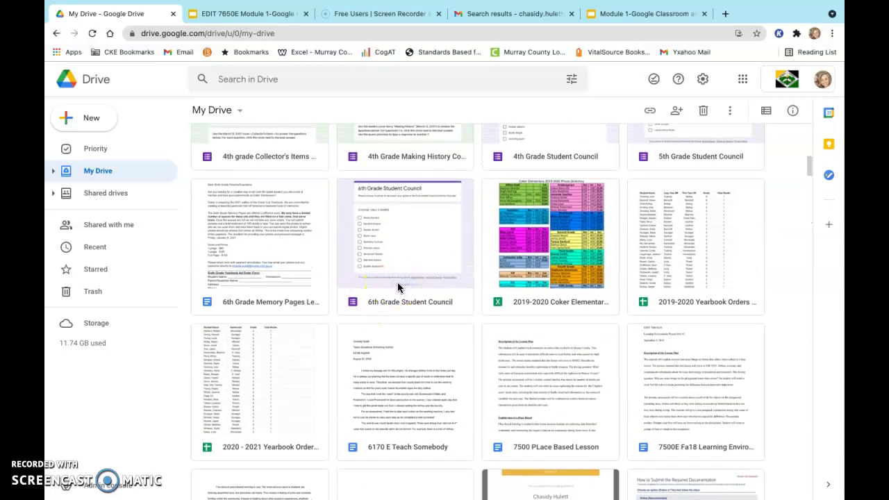
click(382, 310)
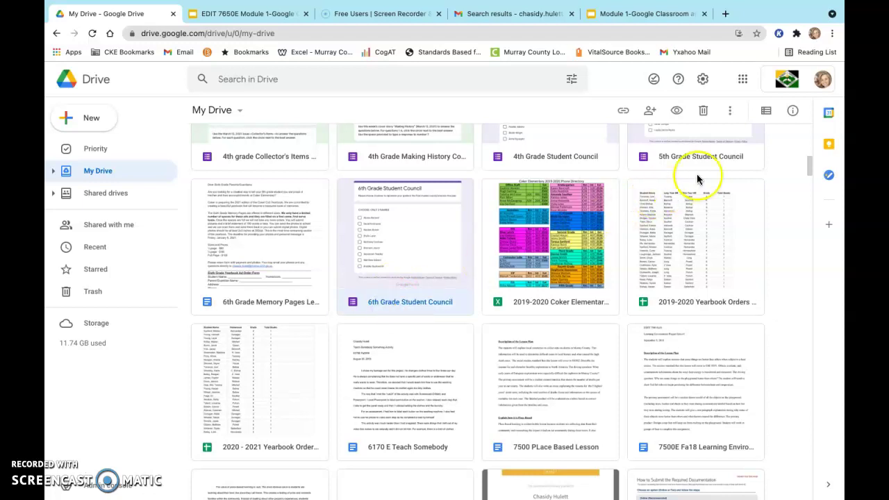
click(794, 111)
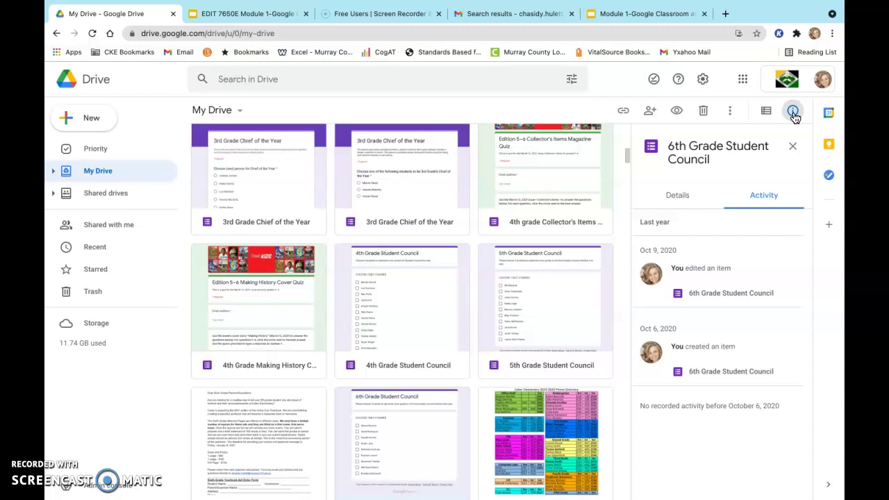
click(678, 196)
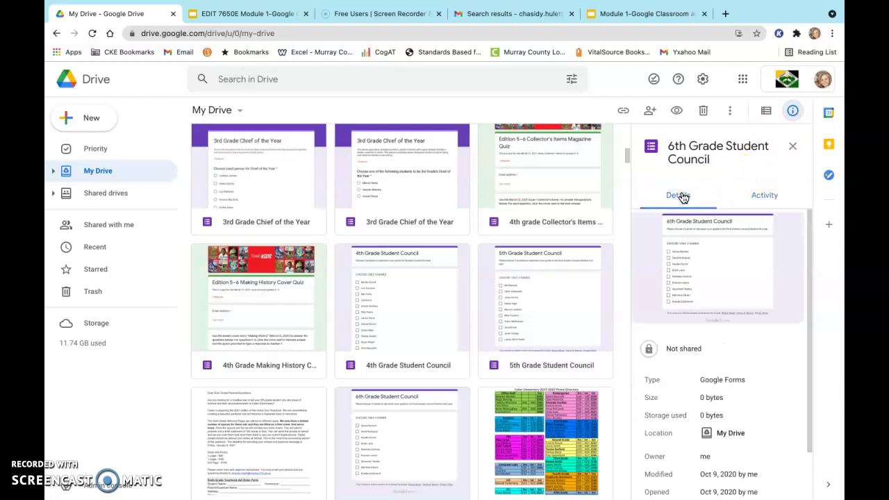
scroll(699, 260, down, 1)
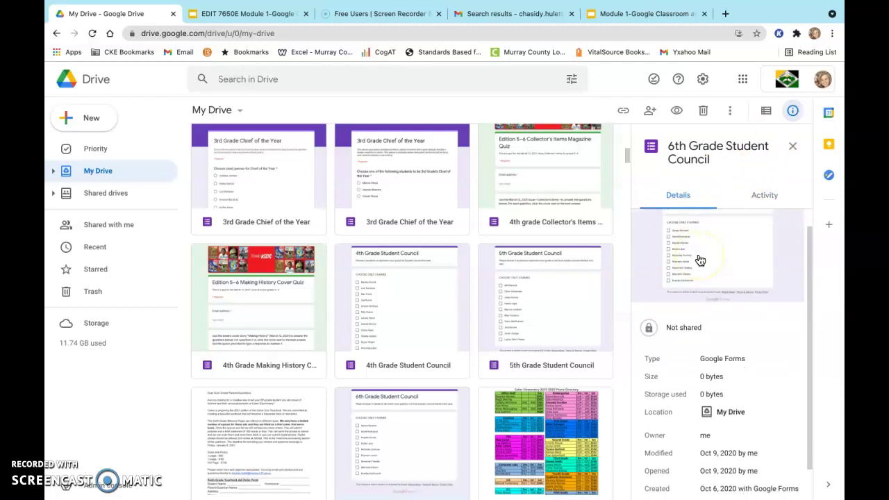
scroll(699, 260, up, 1)
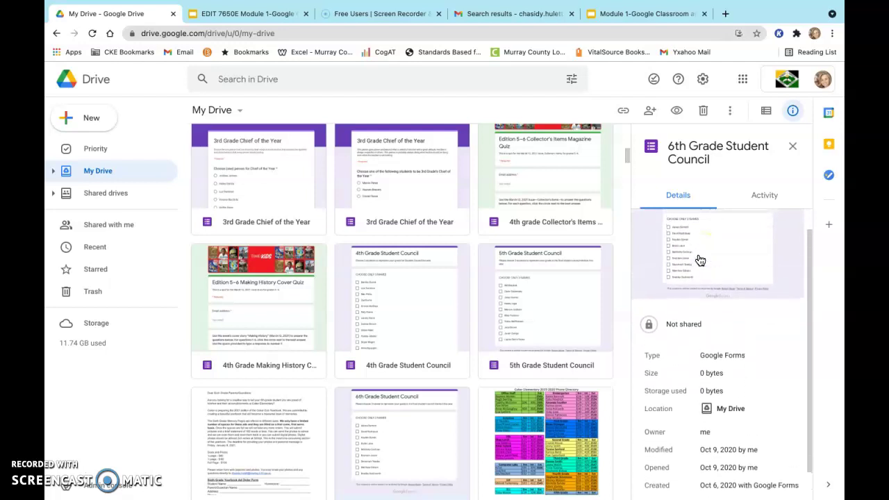
scroll(699, 259, down, 1)
click(700, 290)
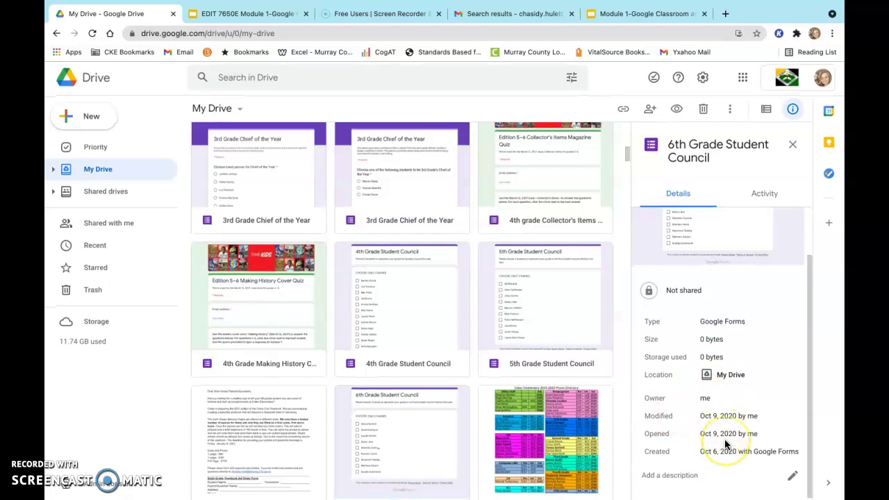
click(793, 480)
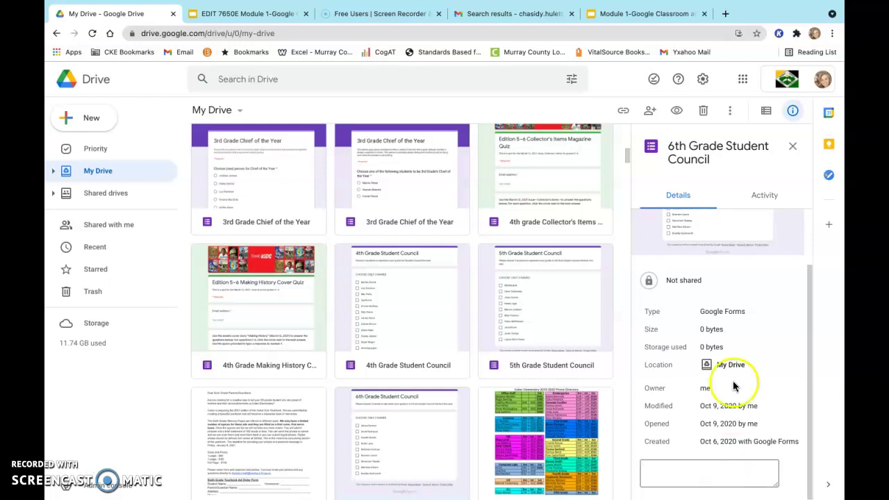
scroll(736, 309, up, 2)
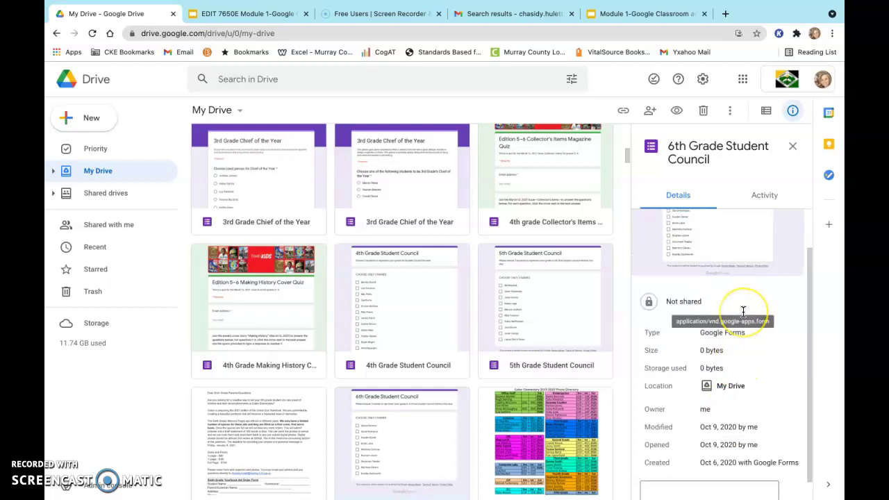
- Check the activity history of the 6th Grade Student Council form and close its information pane
click(774, 201)
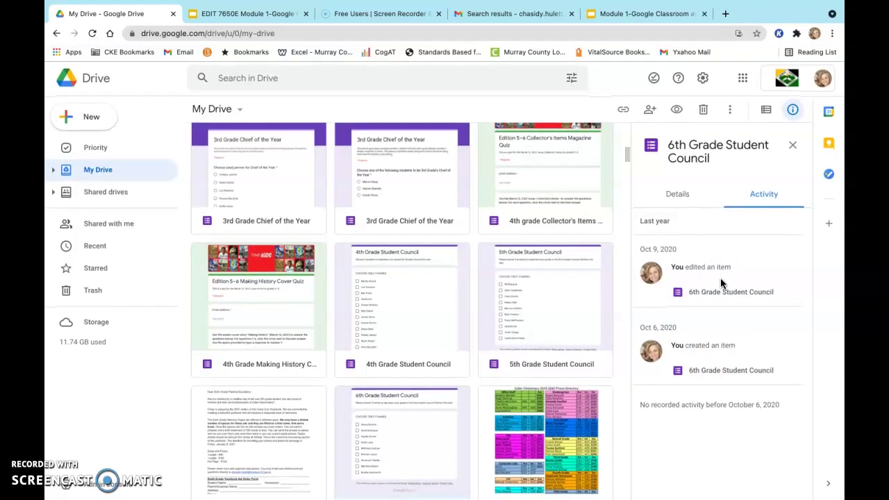
click(793, 155)
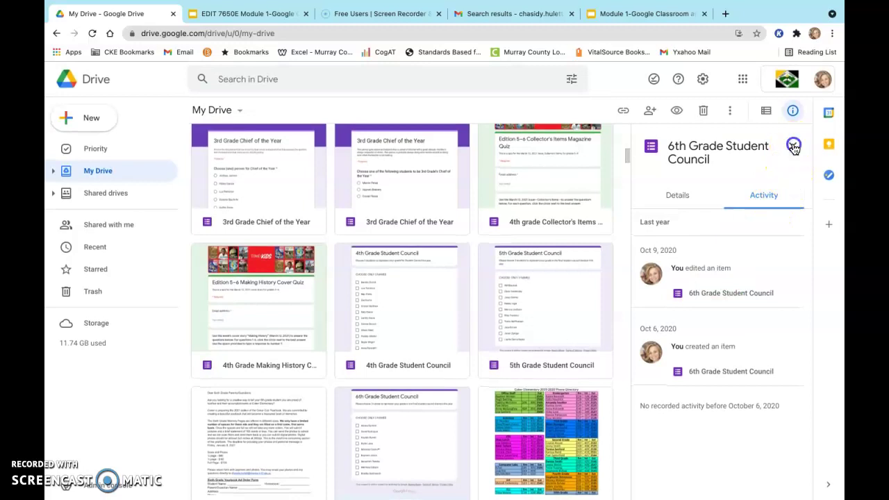
click(365, 368)
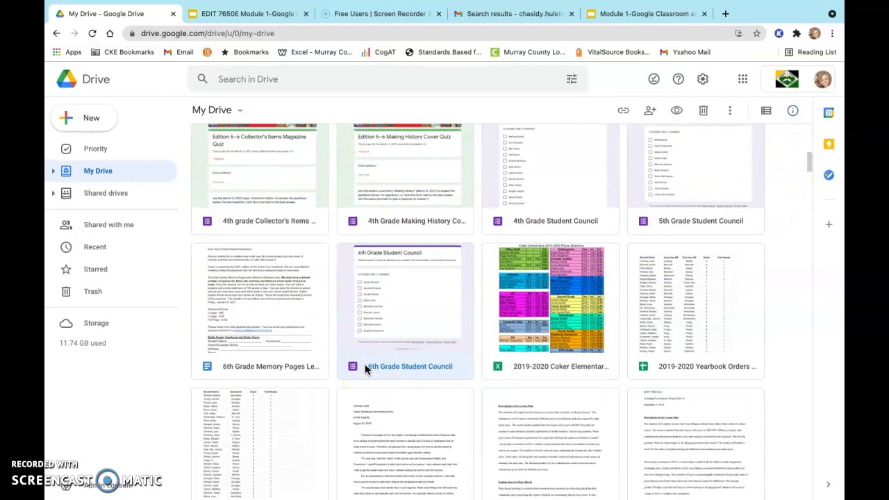
- Select the Excel folder in My Drive and examine its details, including type, location, owner and dates
scroll(365, 364, up, 10)
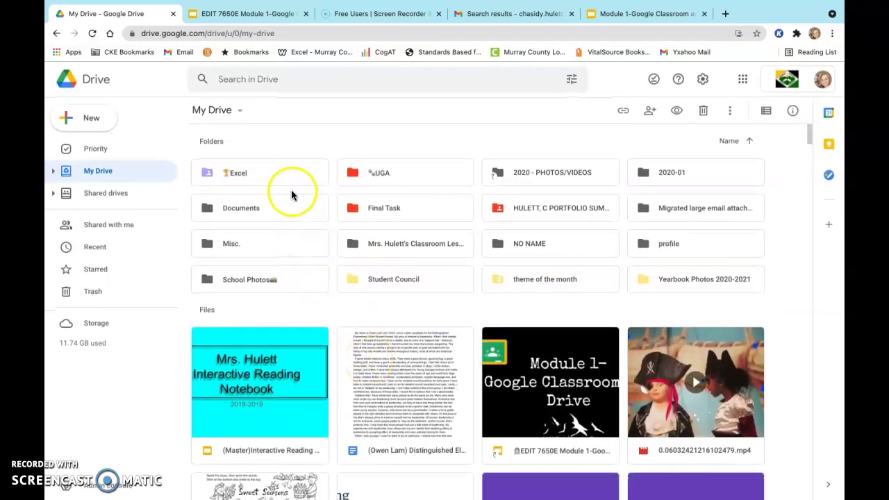
click(287, 181)
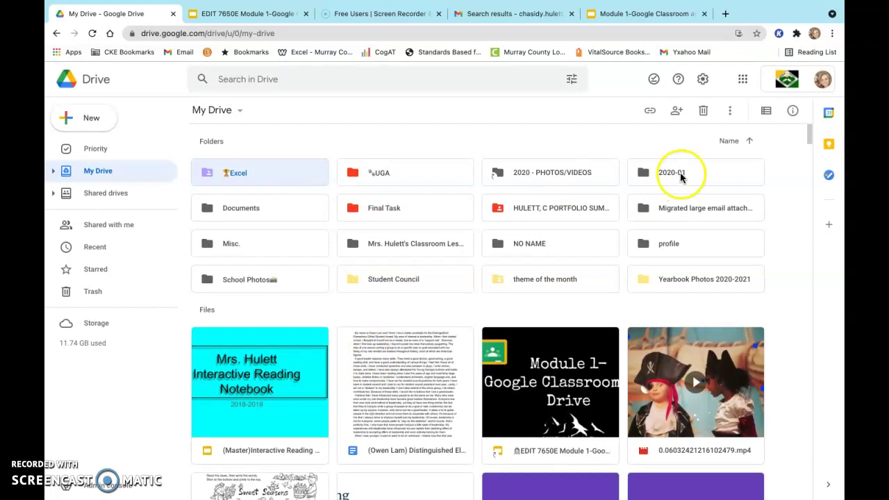
click(793, 111)
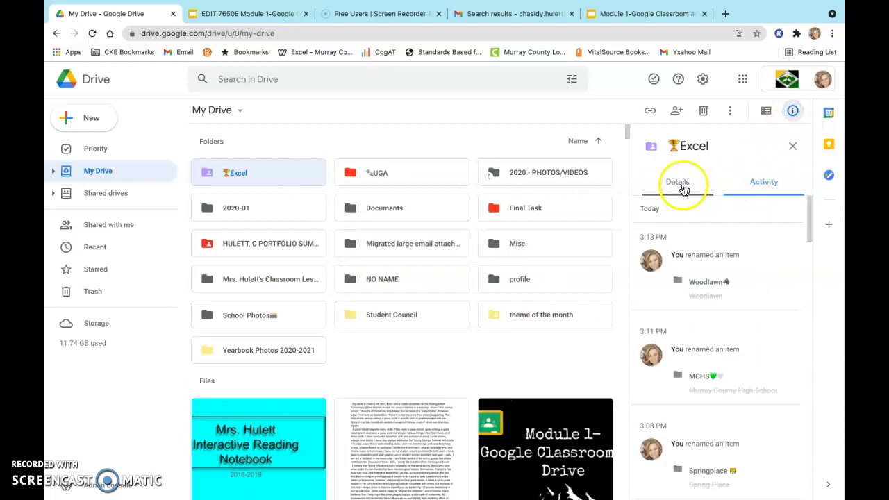
click(683, 182)
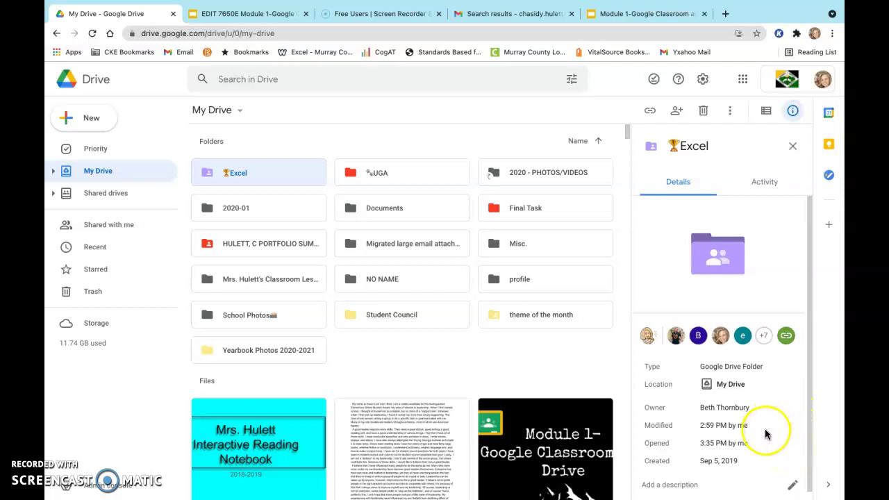
scroll(760, 449, down, 1)
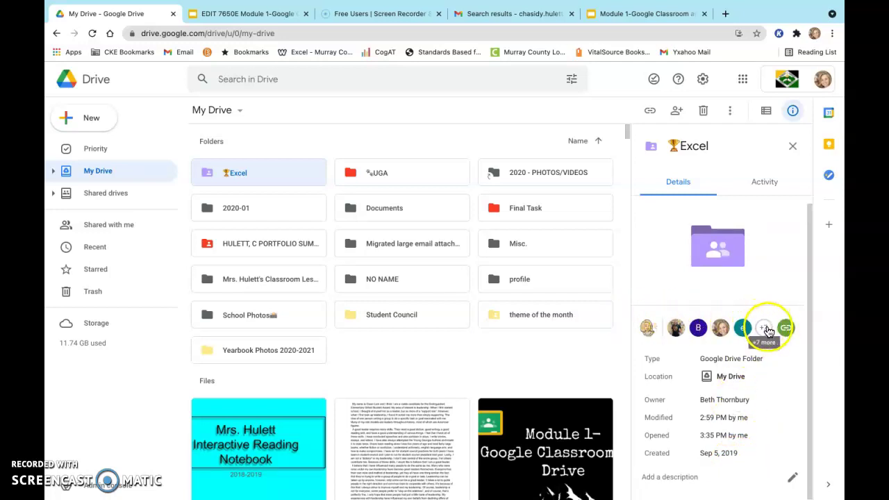
- Expand the list of additional people with access to the Excel folder, review it and dismiss it
click(766, 329)
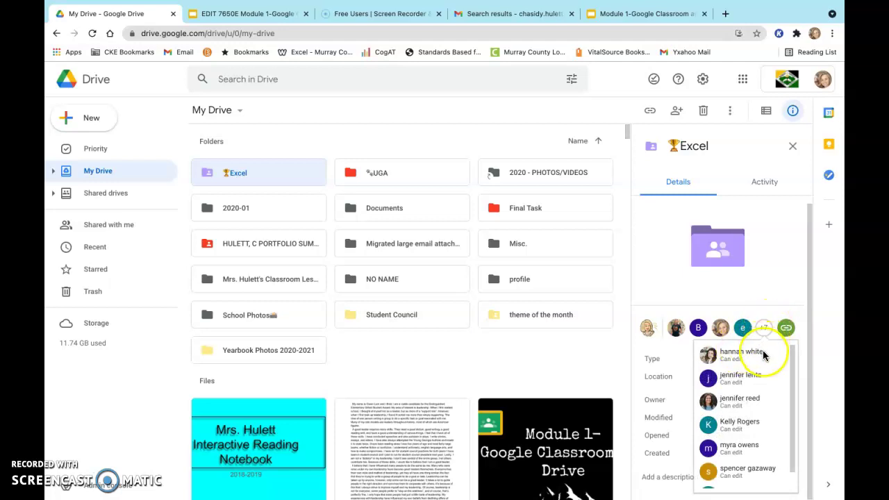
scroll(765, 358, down, 1)
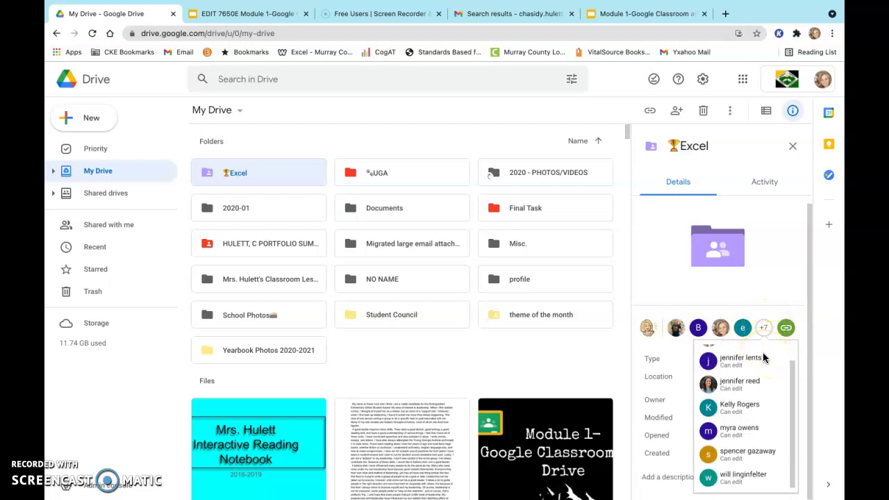
scroll(764, 357, up, 1)
scroll(764, 358, down, 1)
scroll(765, 358, up, 1)
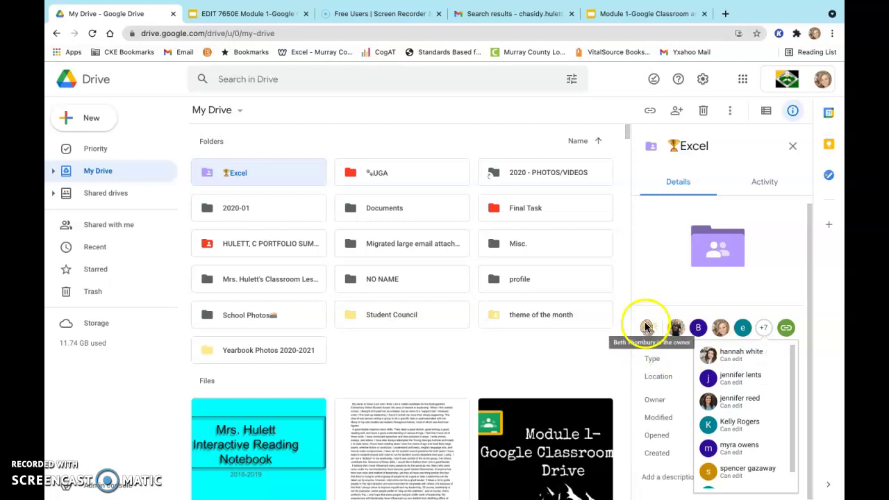
click(566, 336)
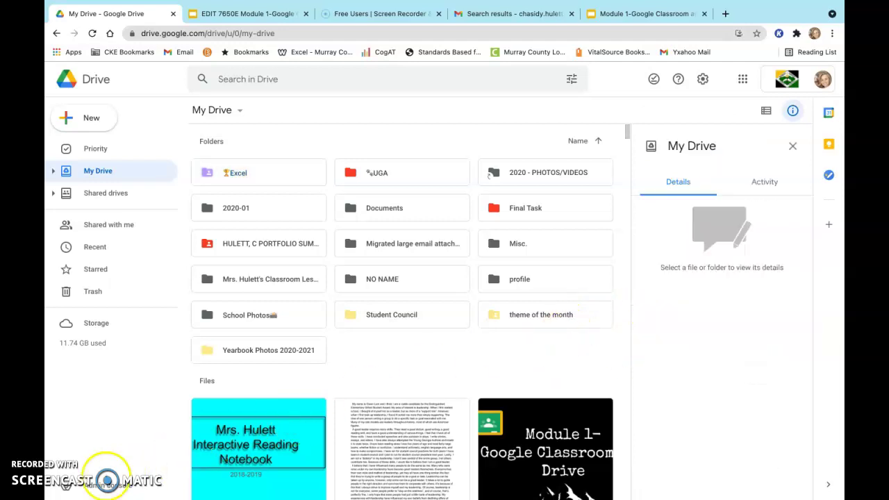
- Open the Excel folder and review its activity history back to last month's edited, shared and added items
double_click(246, 173)
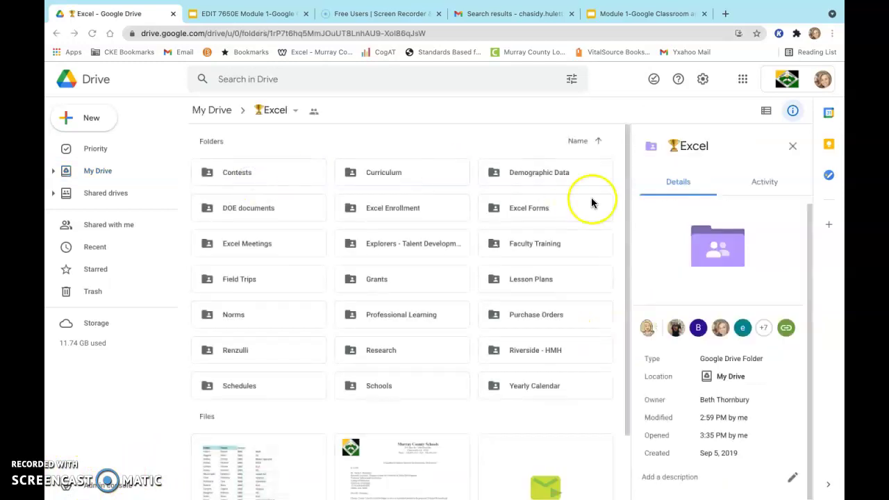
click(768, 182)
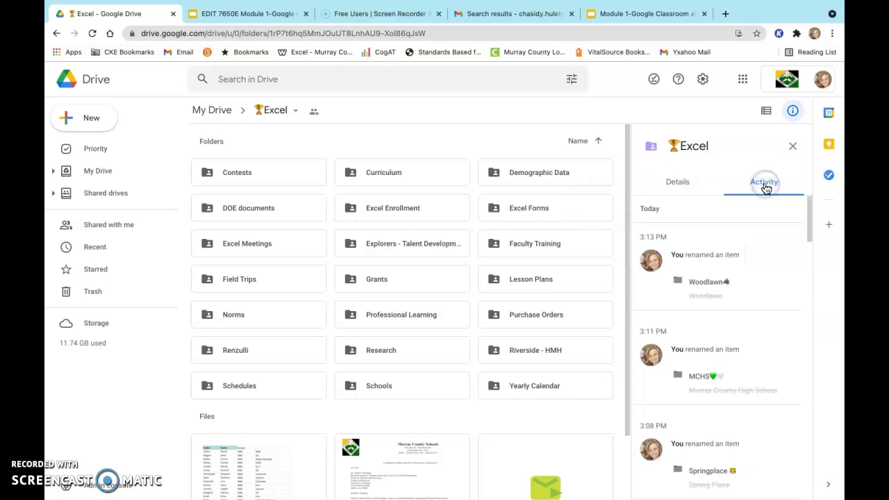
scroll(765, 246, down, 5)
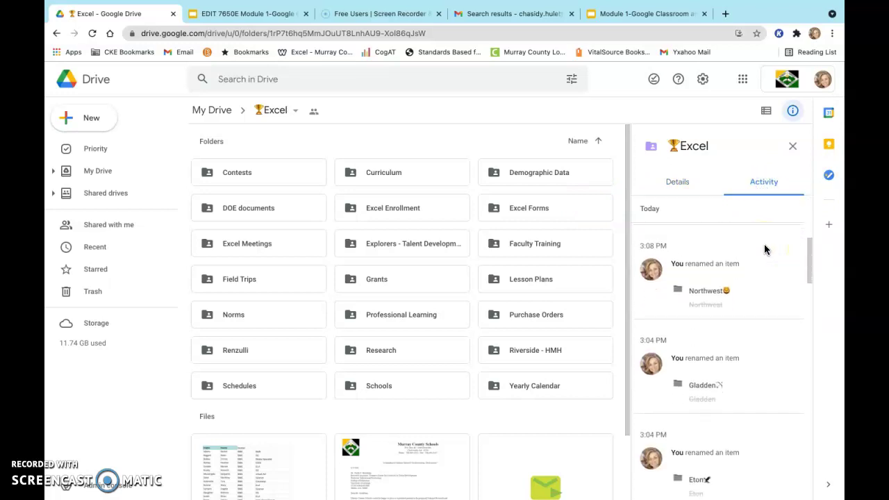
scroll(765, 247, down, 10)
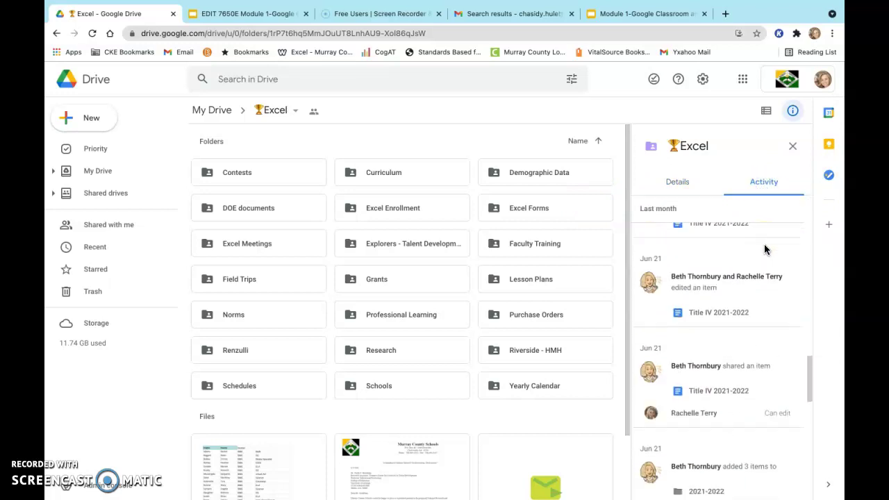
scroll(764, 248, down, 2)
scroll(764, 248, up, 3)
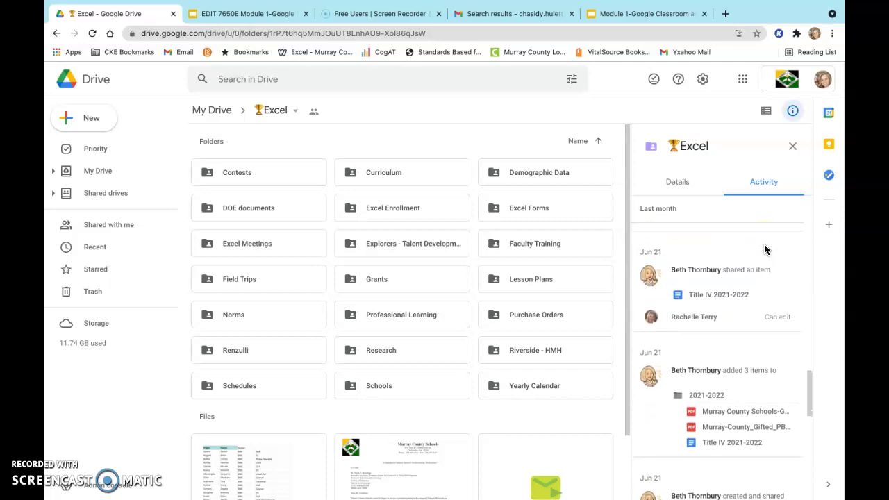
scroll(764, 249, down, 1)
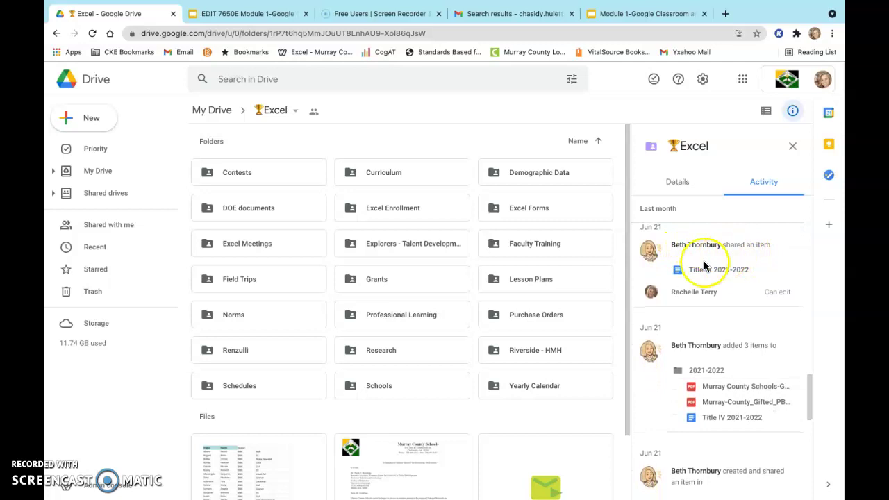
scroll(764, 270, down, 1)
scroll(765, 272, down, 2)
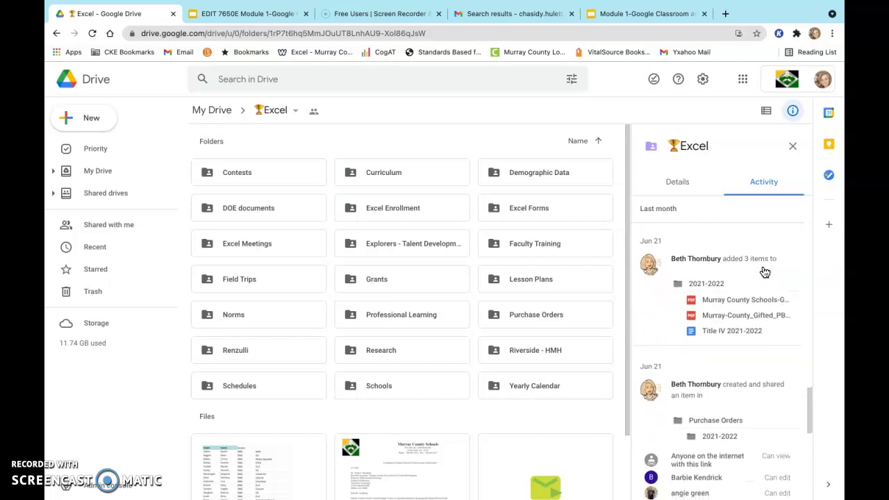
scroll(765, 273, down, 2)
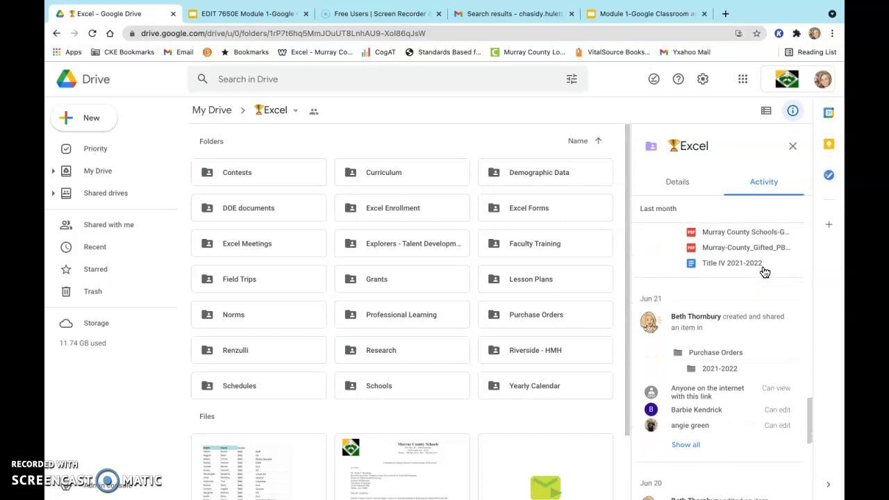
- Examine the Excel folder's Jun 21 and Jun 20 activity, including the item shared in Purchase Orders and the edited spreadsheets
scroll(765, 272, down, 1)
scroll(765, 272, down, 2)
click(743, 280)
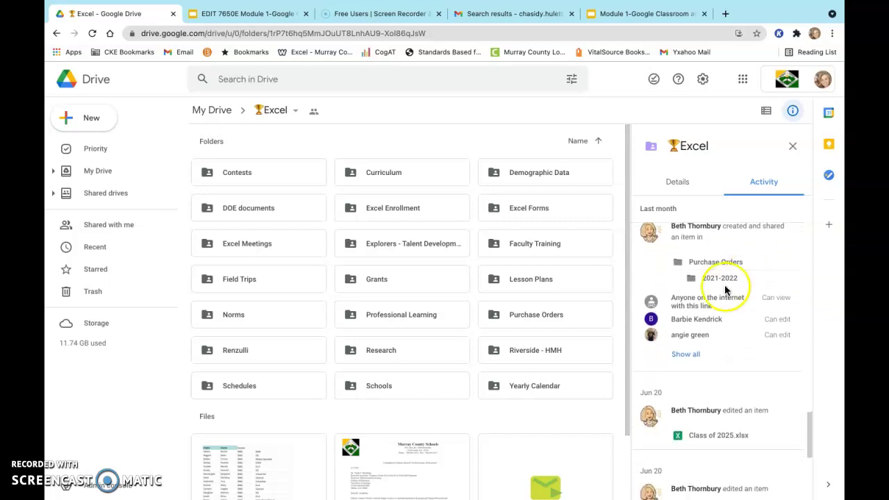
scroll(716, 269, up, 1)
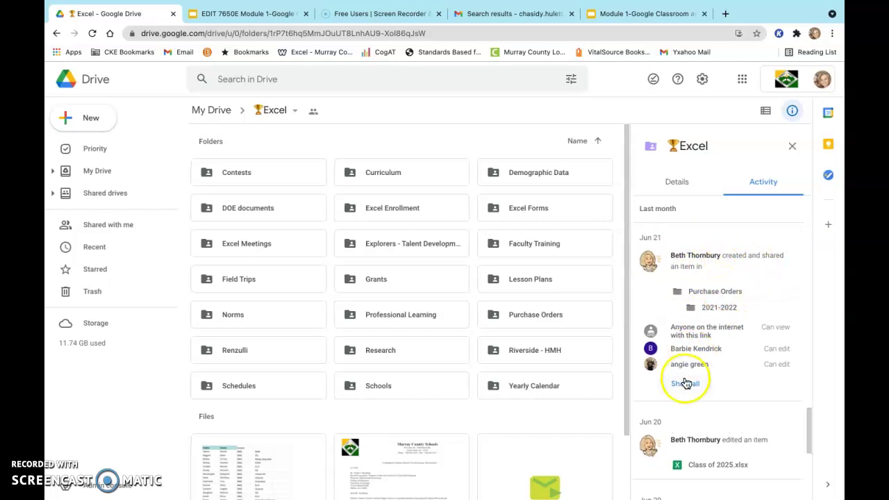
scroll(721, 347, down, 1)
scroll(721, 346, down, 3)
scroll(721, 342, down, 4)
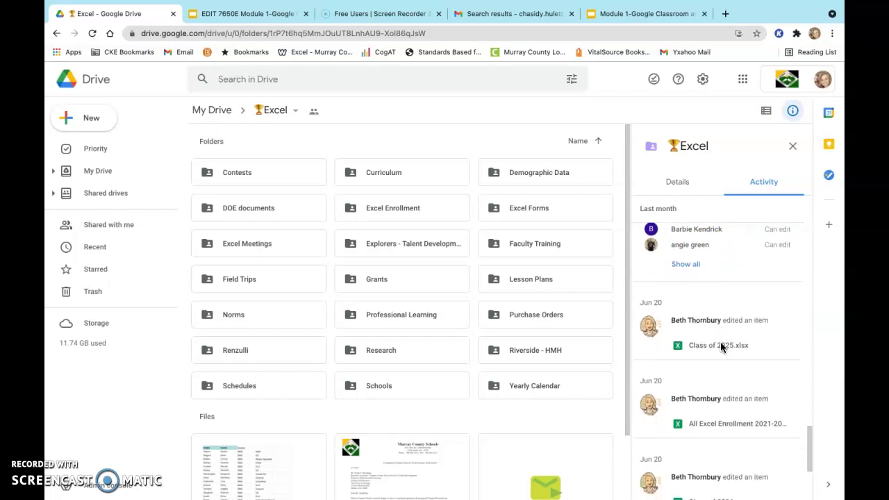
scroll(721, 342, down, 2)
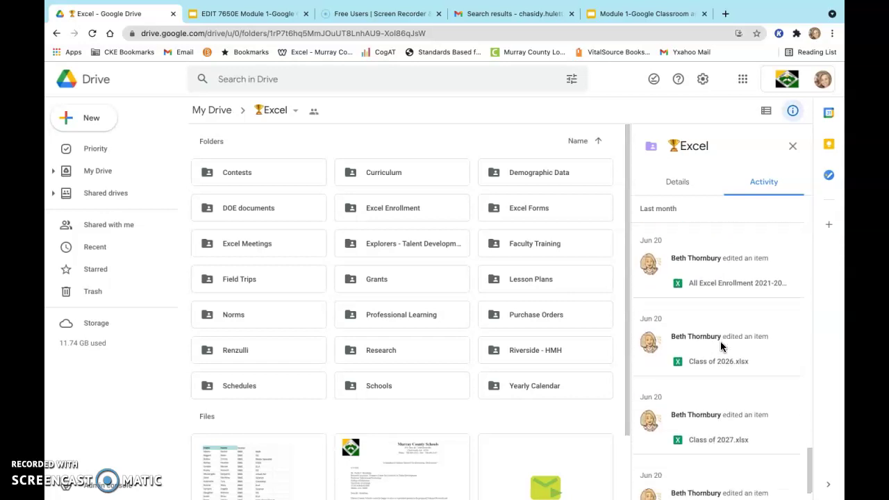
scroll(720, 342, up, 4)
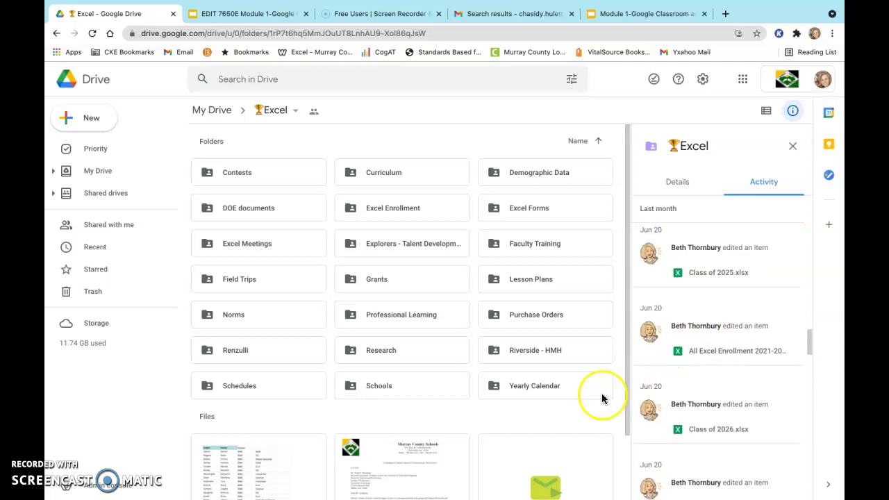
- Switch the Excel folder's information to its details and back to its activity history
click(65, 476)
click(778, 166)
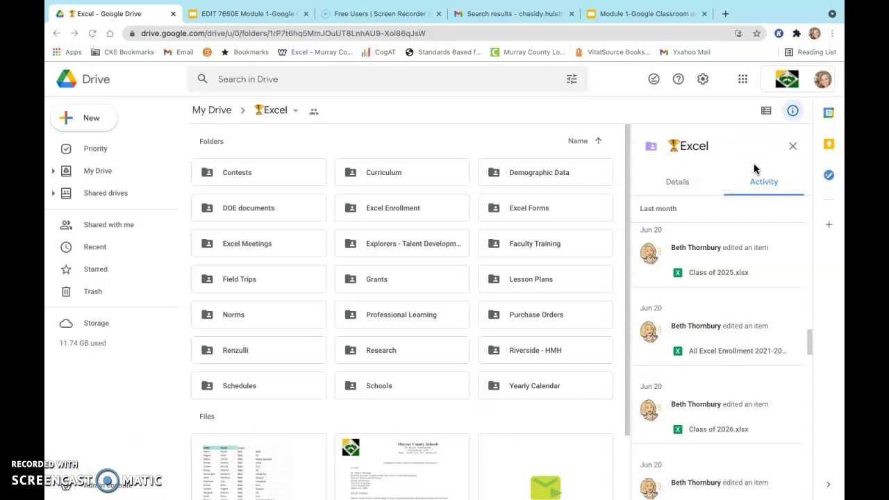
click(735, 218)
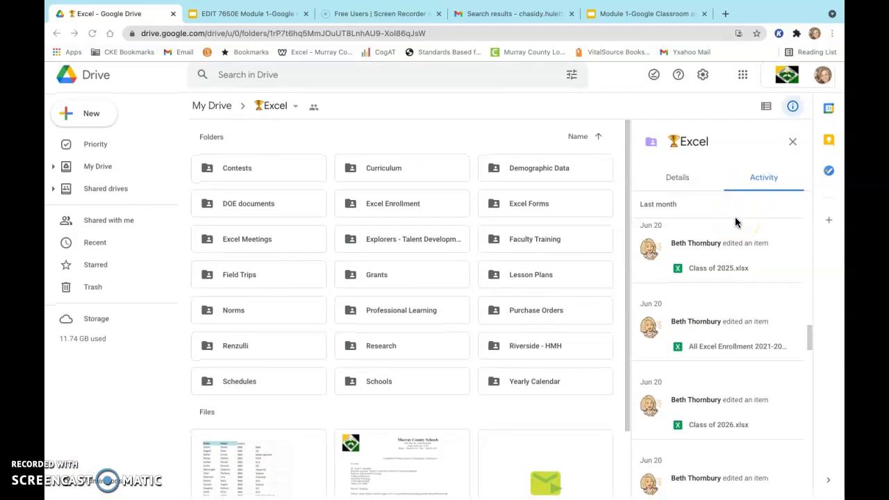
click(684, 182)
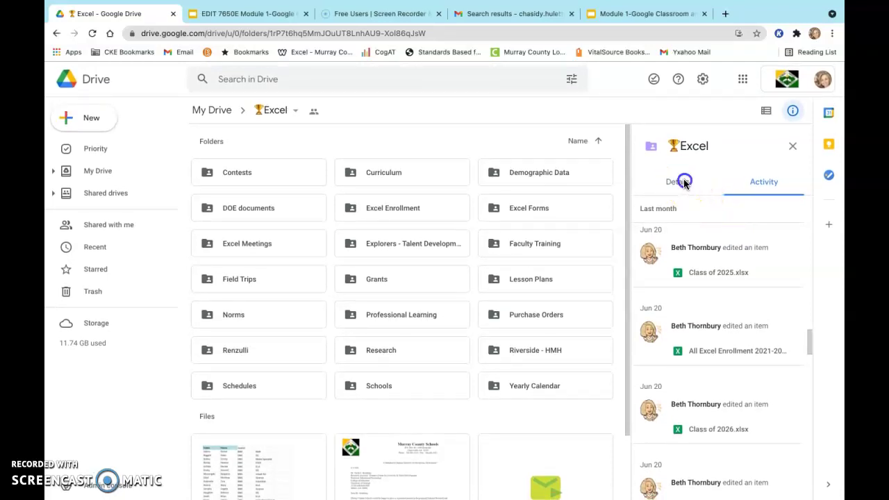
click(765, 183)
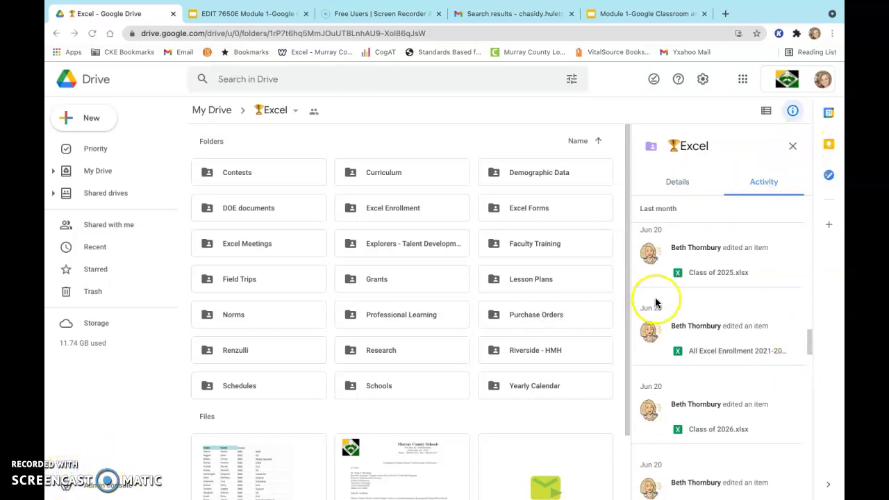
- Review today's renamed items in the Excel folder's activity history and close the information pane
scroll(656, 303, up, 4)
scroll(655, 303, up, 6)
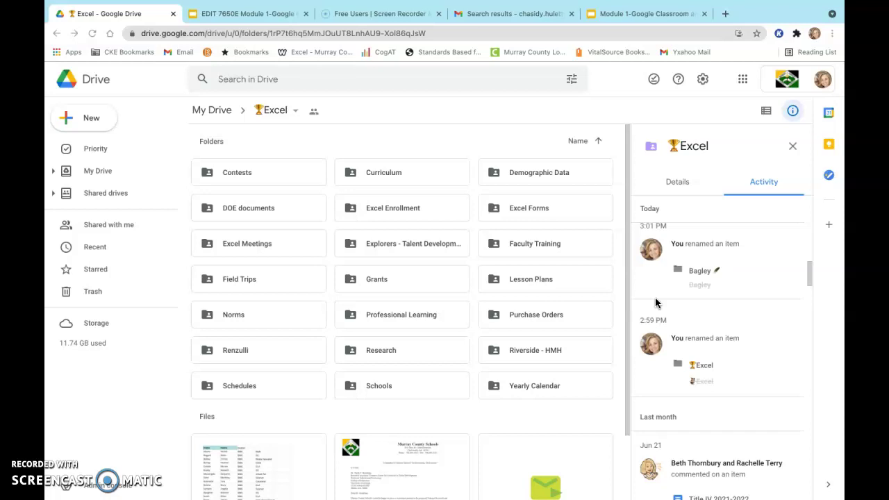
scroll(655, 298, down, 1)
scroll(655, 297, up, 2)
scroll(655, 297, up, 3)
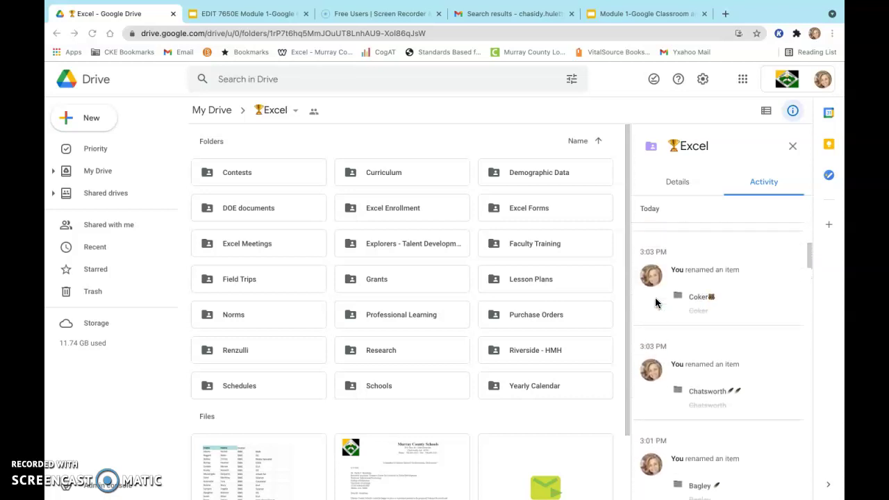
scroll(656, 303, up, 2)
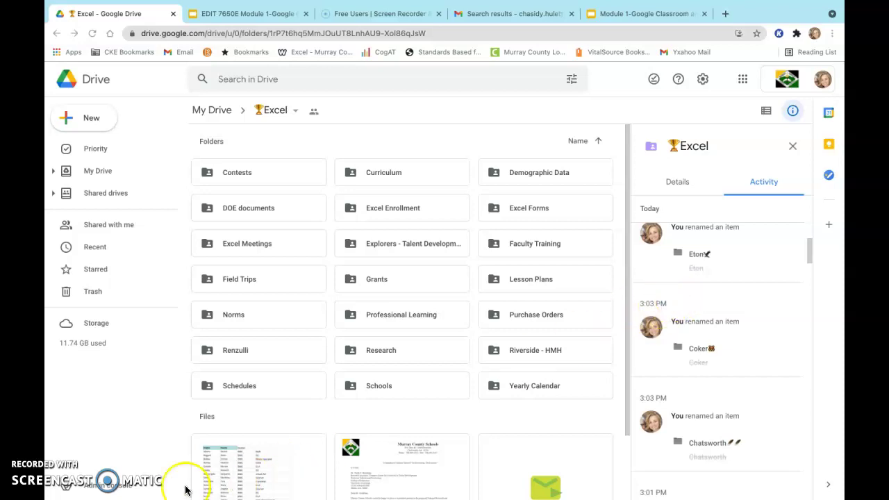
click(793, 149)
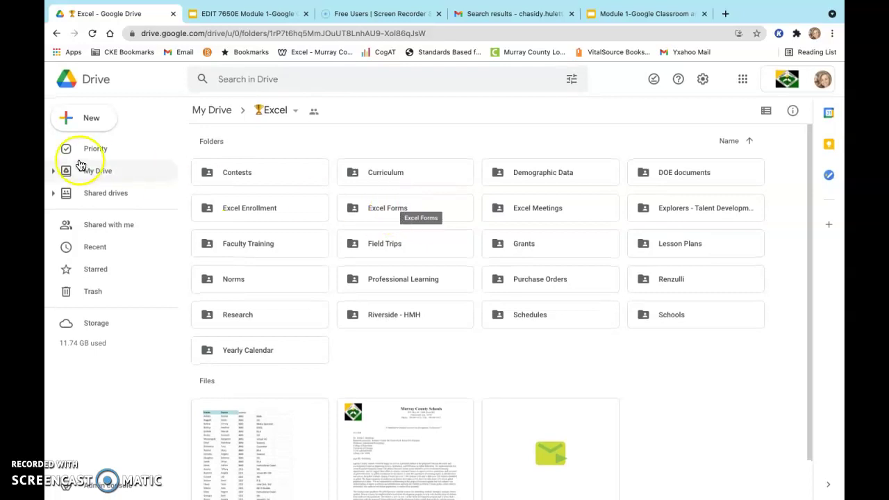
- Return to My Drive, expand its folder tree and the Excel folder within it, and look through the subfolders
click(98, 179)
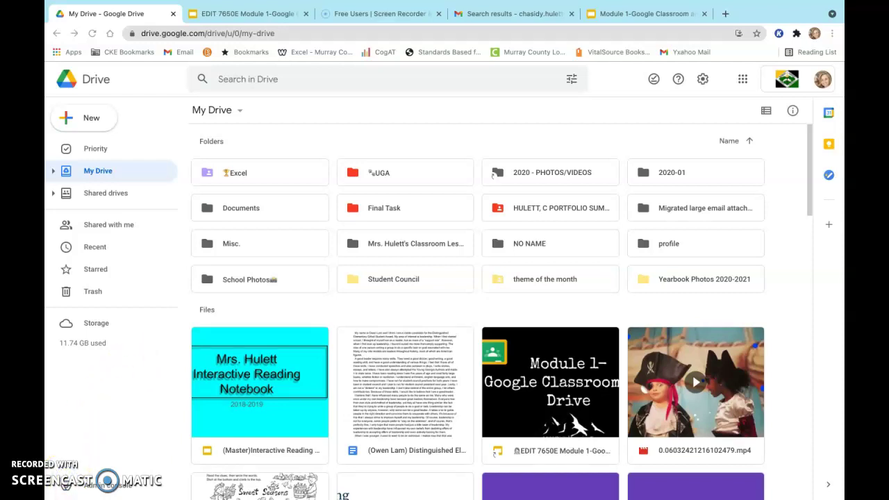
click(54, 173)
click(53, 173)
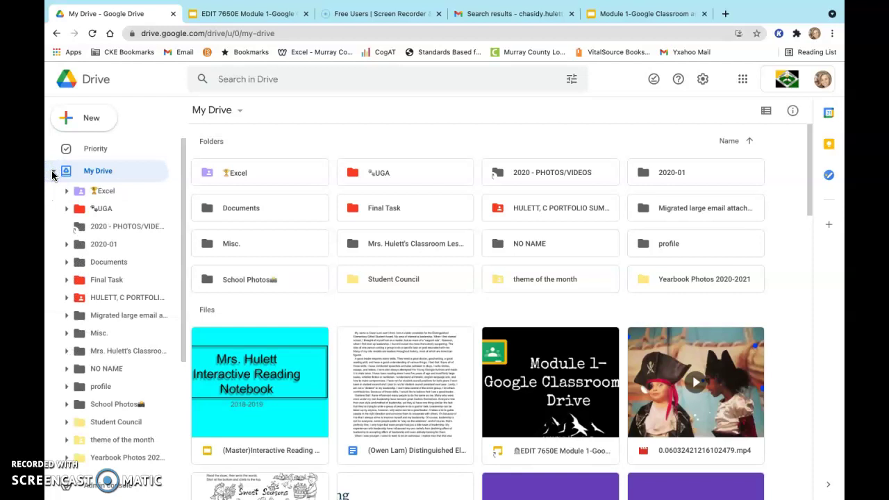
click(66, 191)
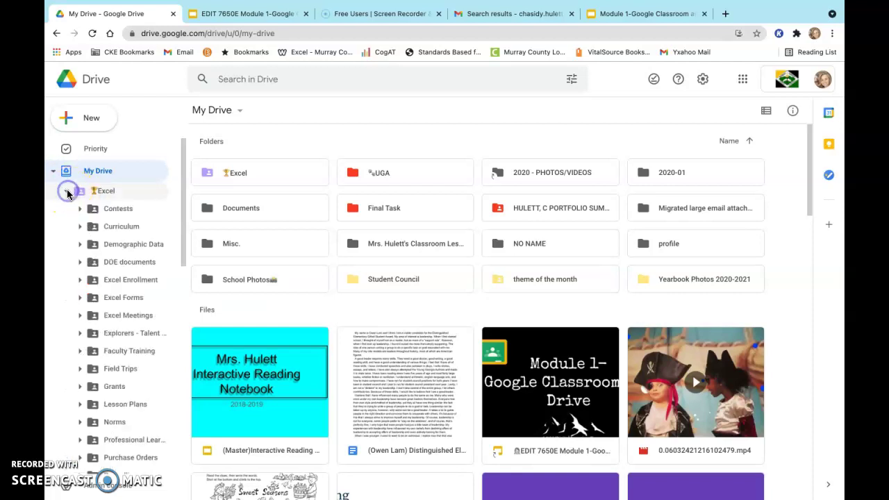
scroll(117, 228, down, 5)
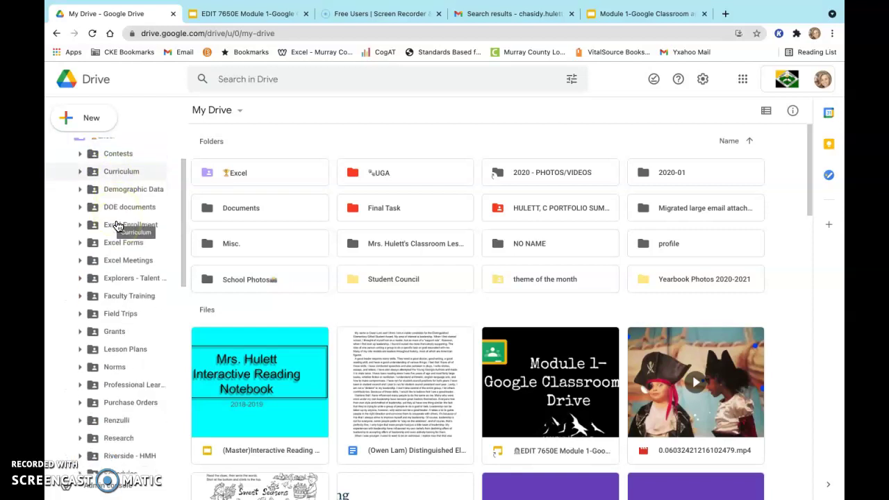
scroll(117, 227, down, 3)
scroll(116, 228, up, 2)
scroll(116, 227, up, 6)
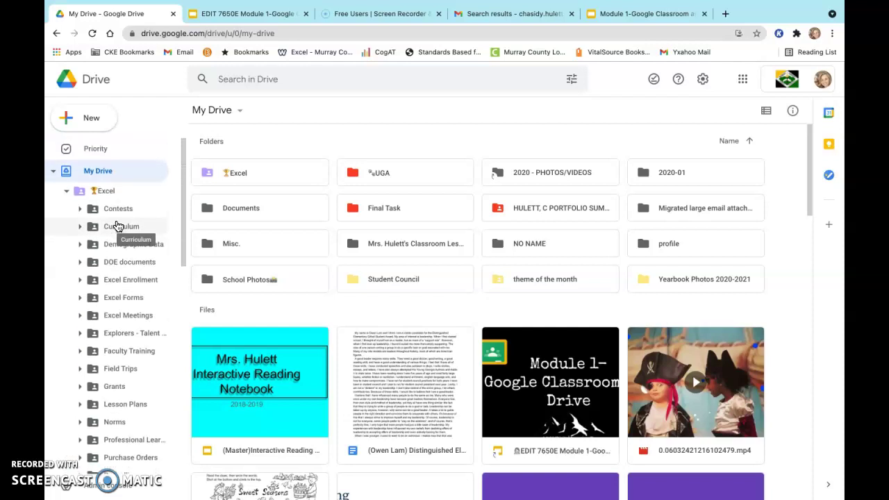
- Expand the Contests folder in the tree down through Spelling Bee and its first county-level subfolder
click(80, 209)
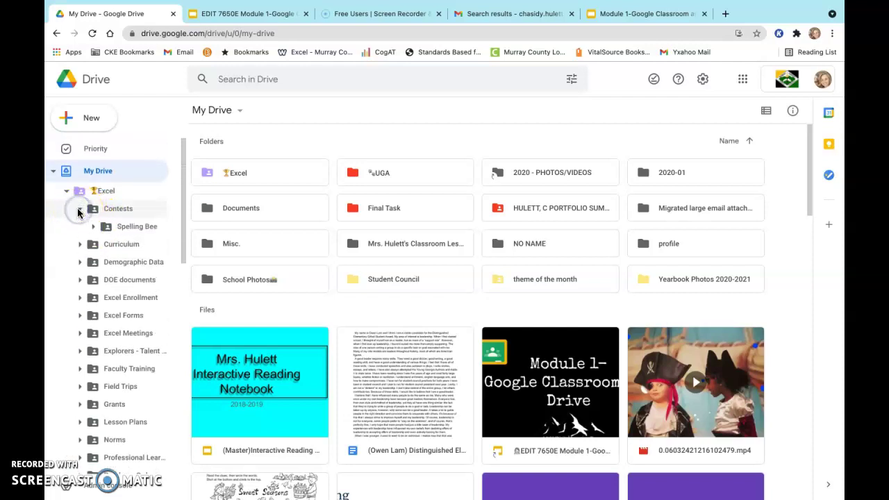
click(92, 227)
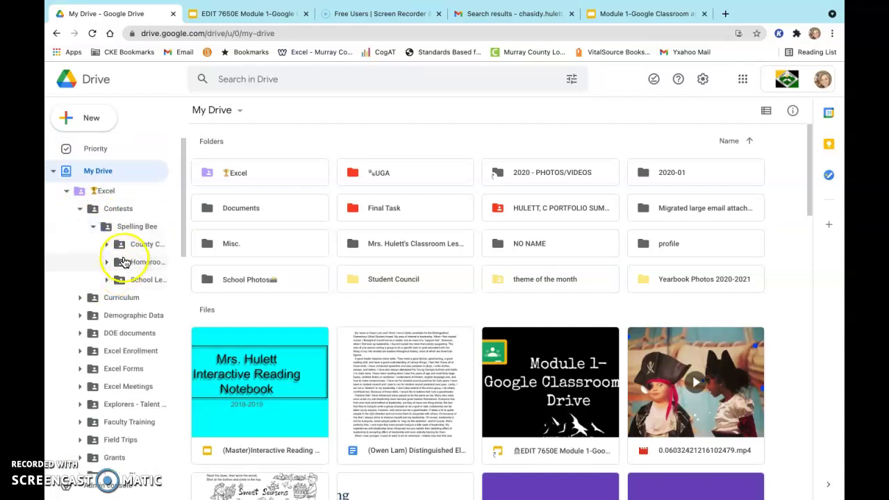
click(108, 245)
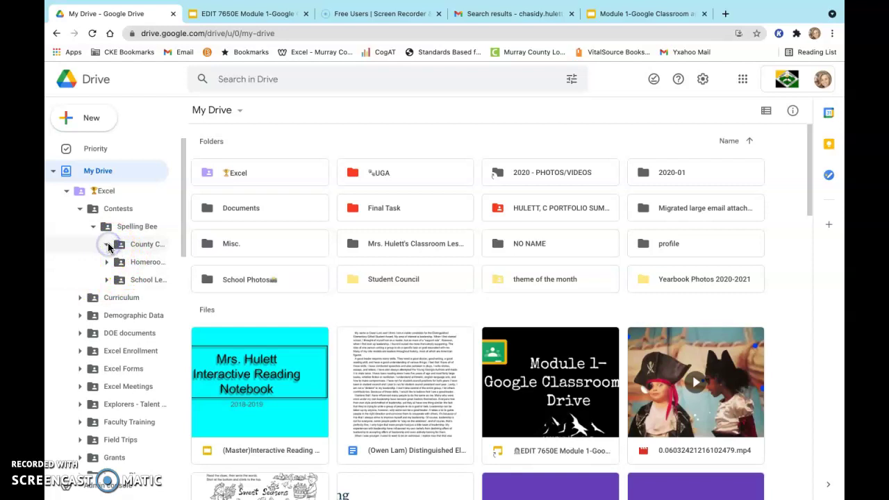
- Expand the Curriculum folder with its first subfolder and Current Events in the tree, and look through the remaining subfolders
click(80, 300)
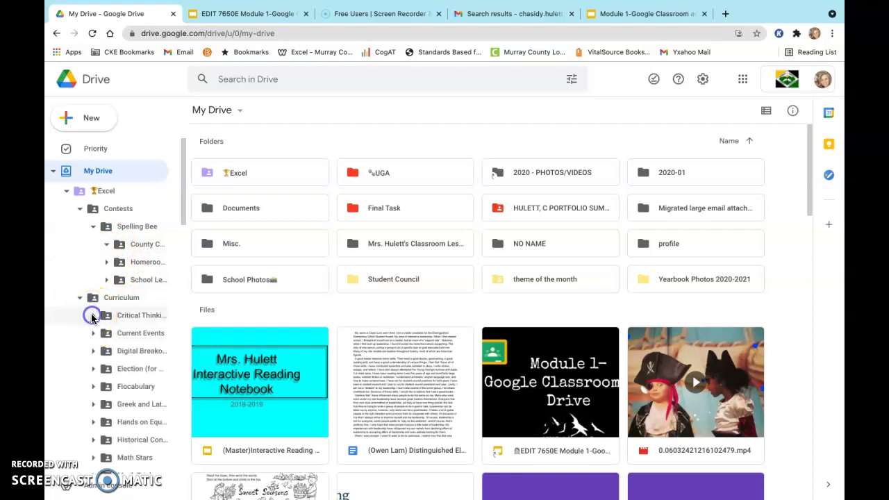
click(93, 333)
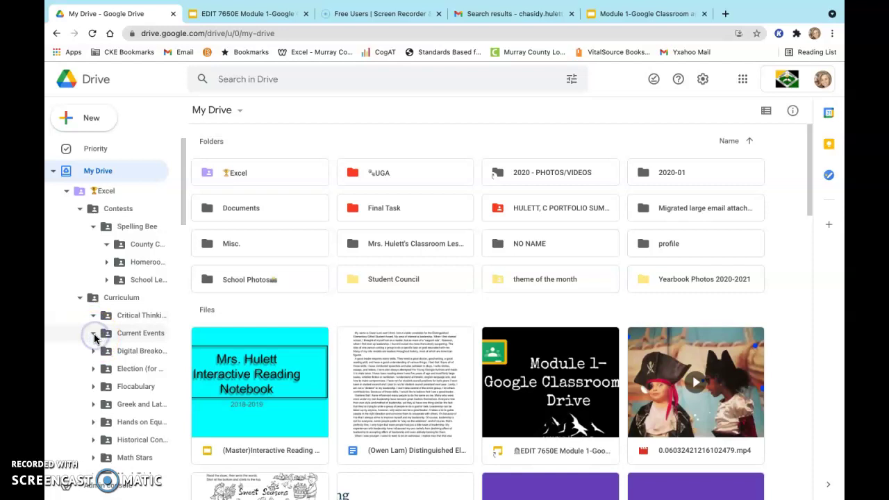
scroll(95, 337, down, 1)
scroll(95, 338, down, 5)
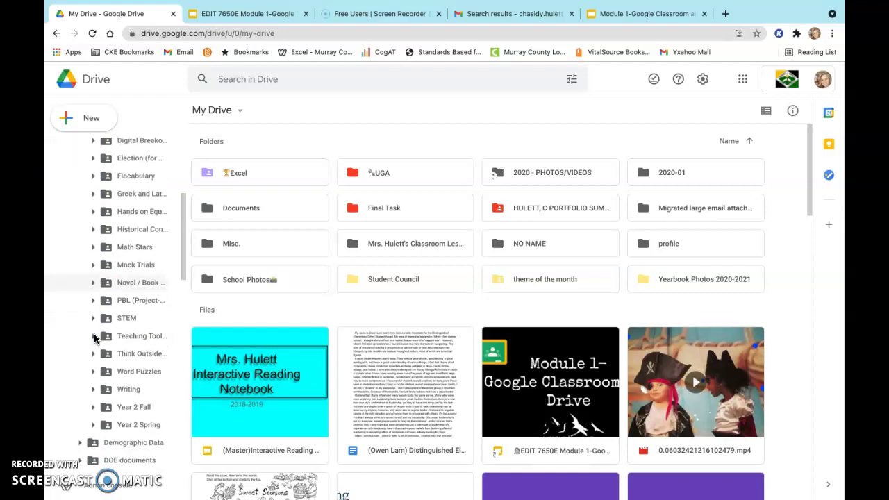
scroll(95, 338, down, 2)
scroll(95, 339, up, 5)
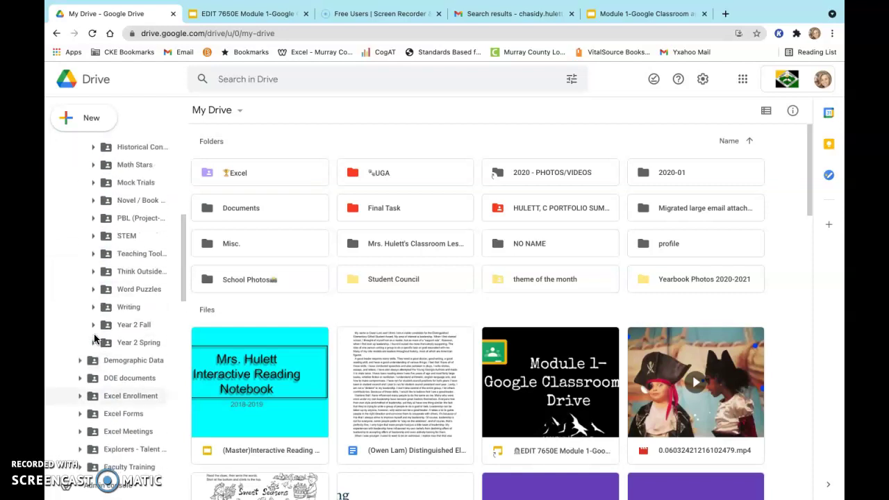
scroll(95, 339, up, 3)
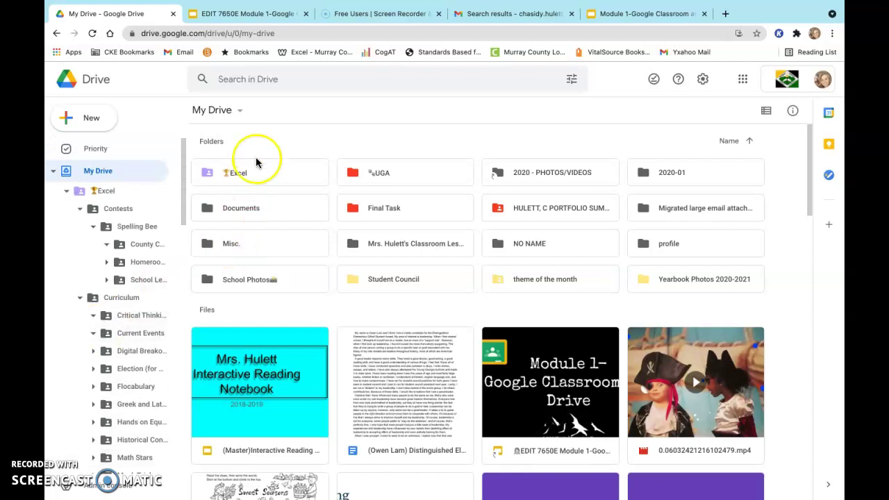
- Open the link-sharing settings of the Excel folder in My Drive, review them and close the dialog
click(246, 178)
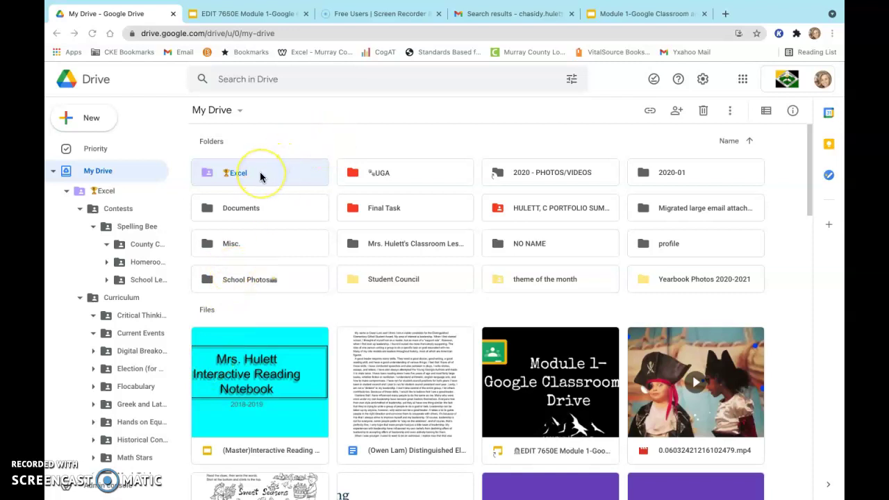
right_click(261, 177)
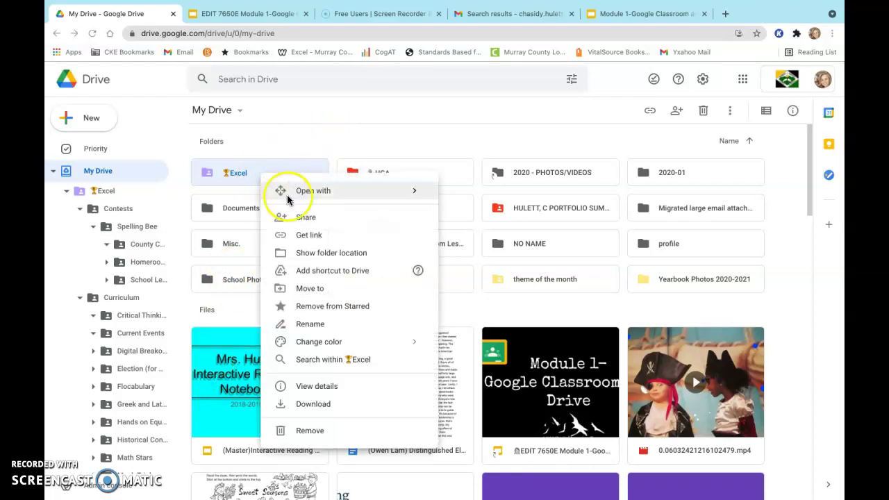
click(309, 236)
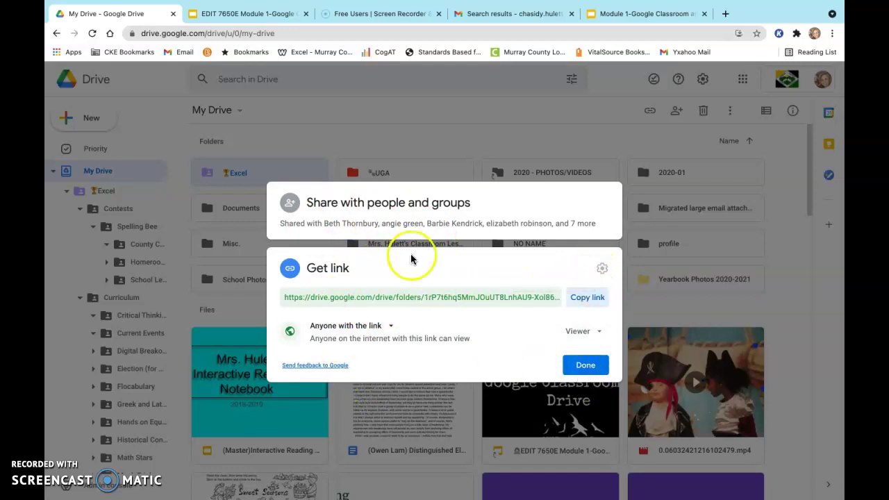
click(584, 364)
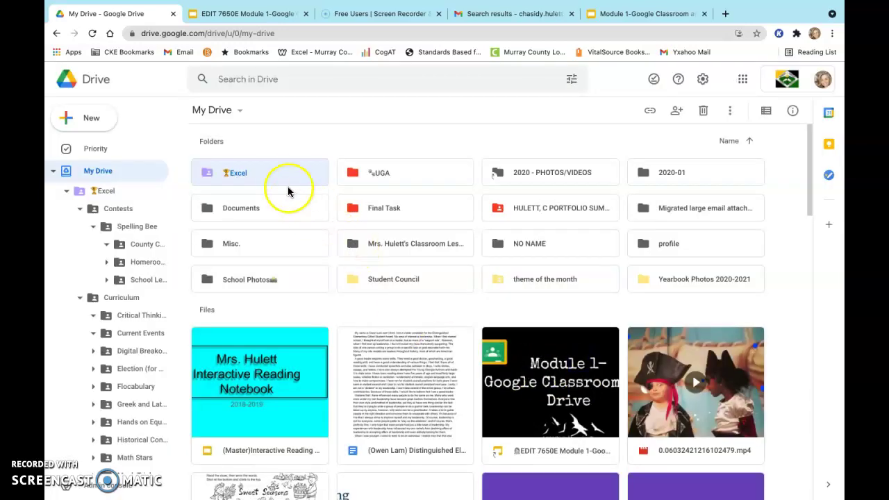
- Open the Excel folder's sharing settings for people and groups, review the access list and close the dialog
click(273, 173)
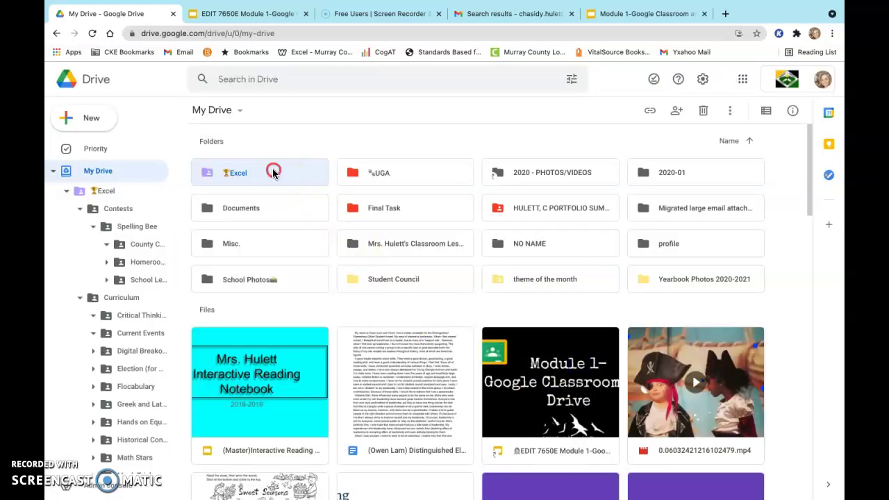
click(297, 213)
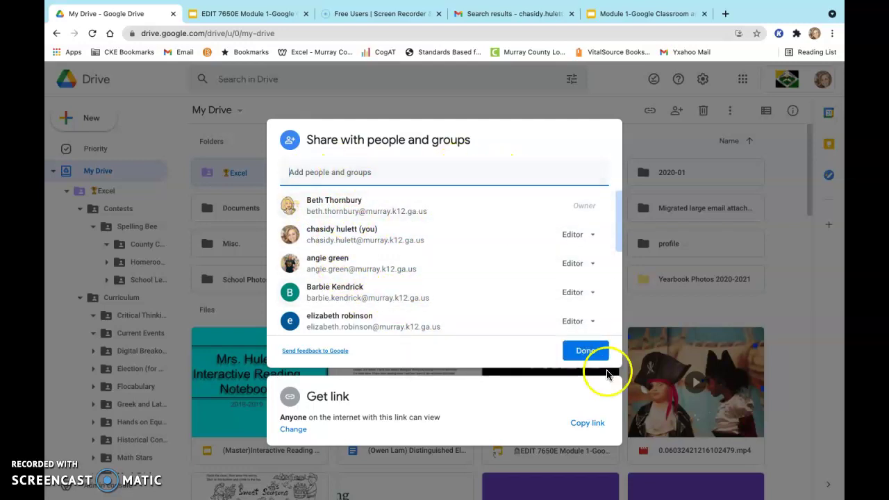
click(587, 352)
click(373, 323)
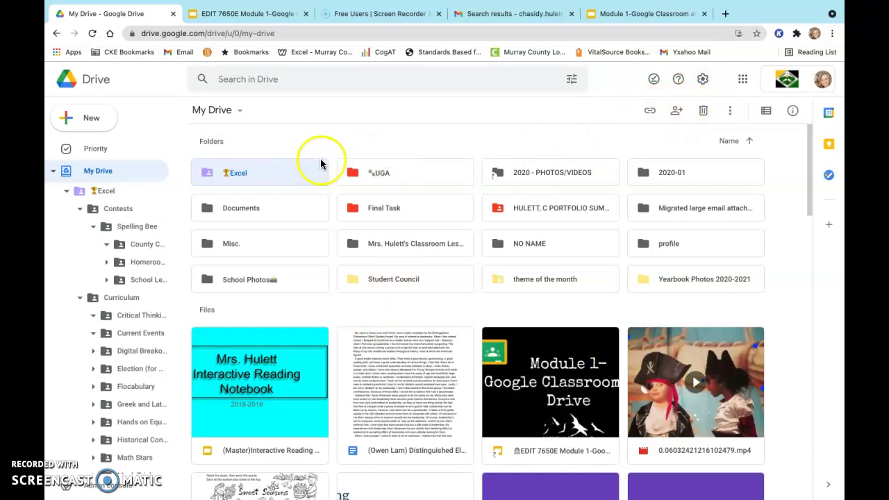
- Bring up the Excel folder's link-sharing dialog again, check its link access options and close it
click(651, 113)
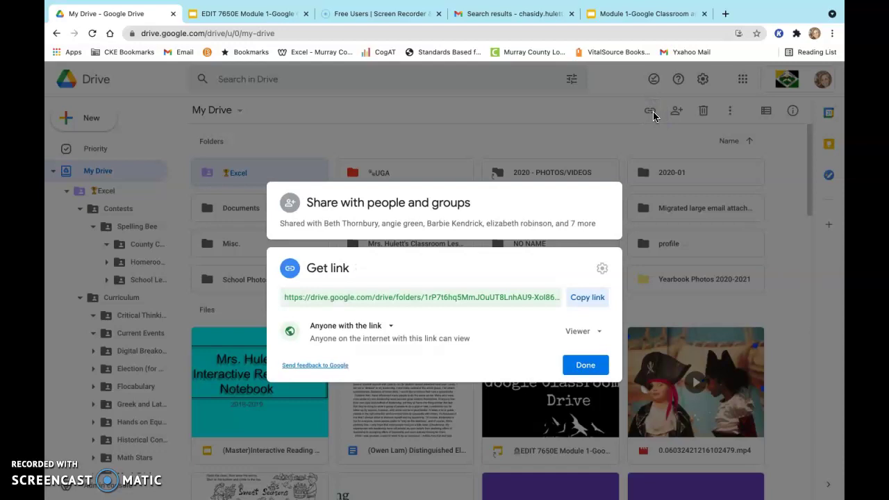
click(675, 111)
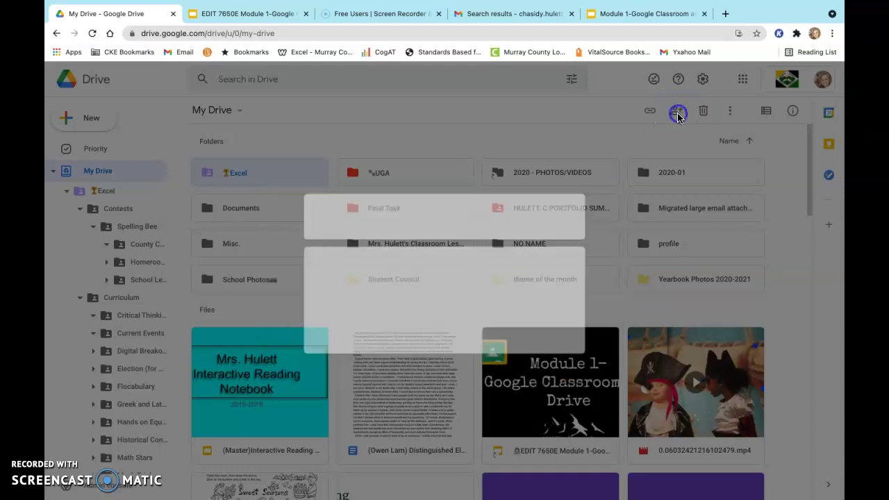
click(651, 113)
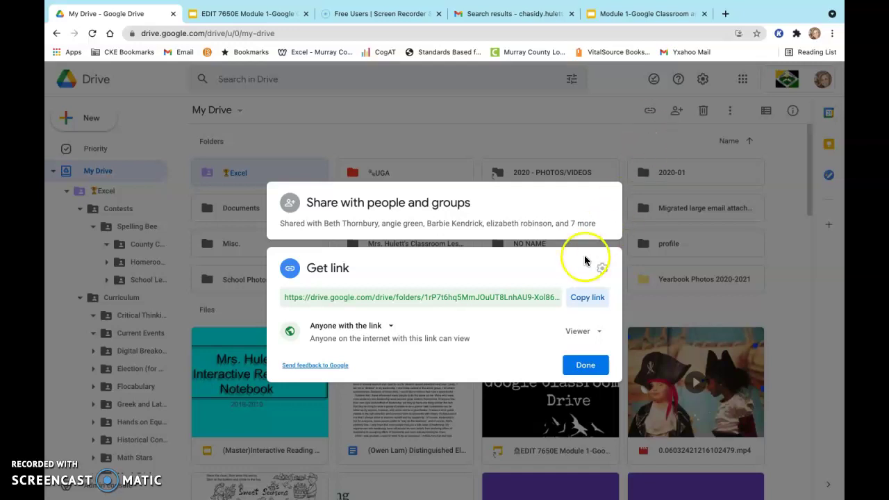
click(594, 372)
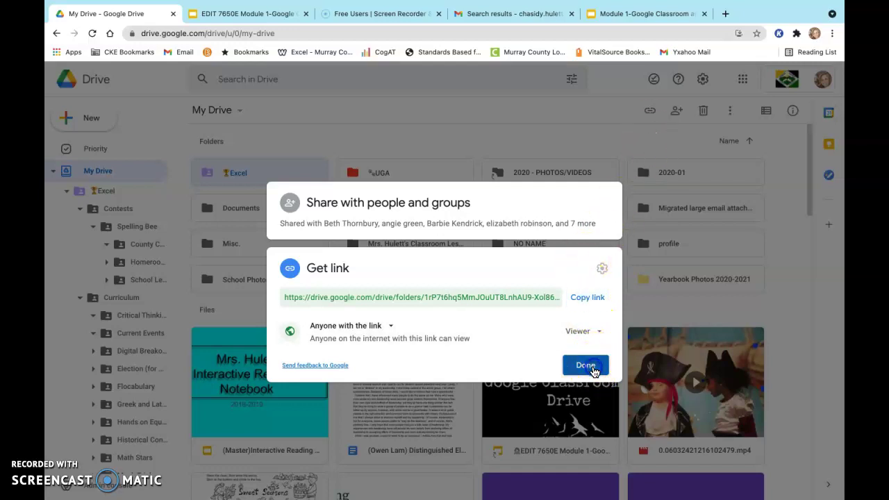
- From the Excel folder's people-sharing dialog, change the link access to Murray County School District
click(677, 112)
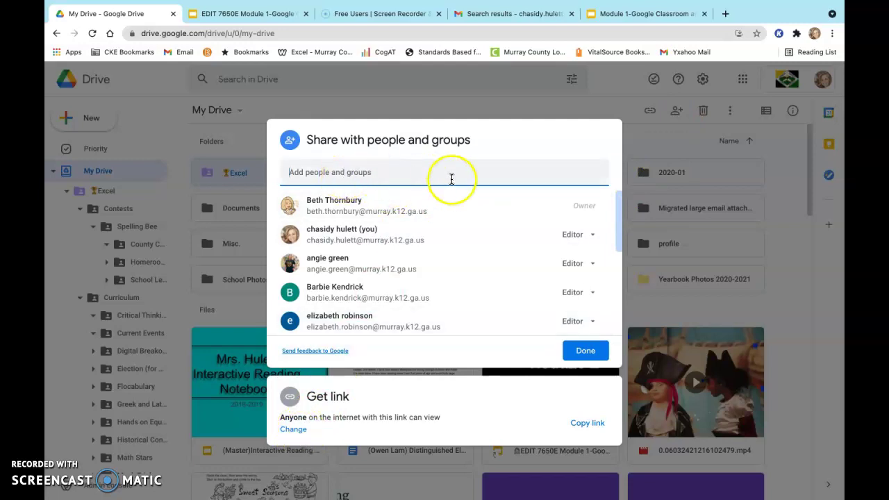
click(293, 430)
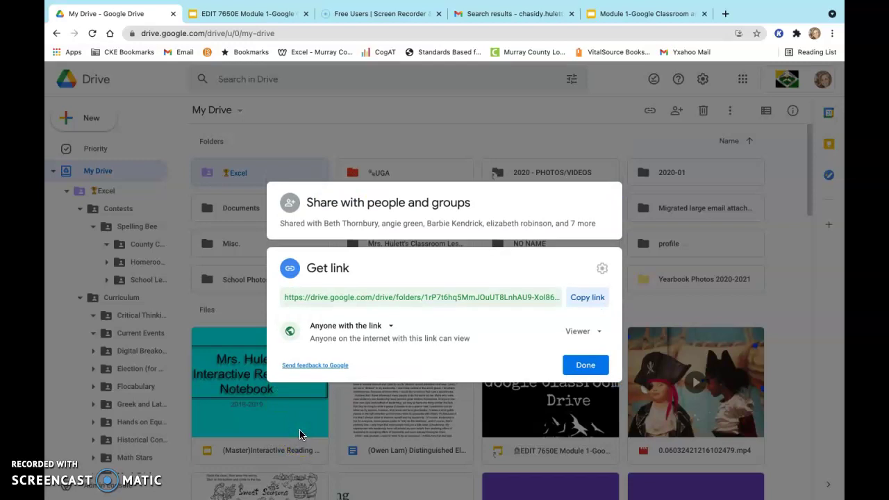
click(393, 327)
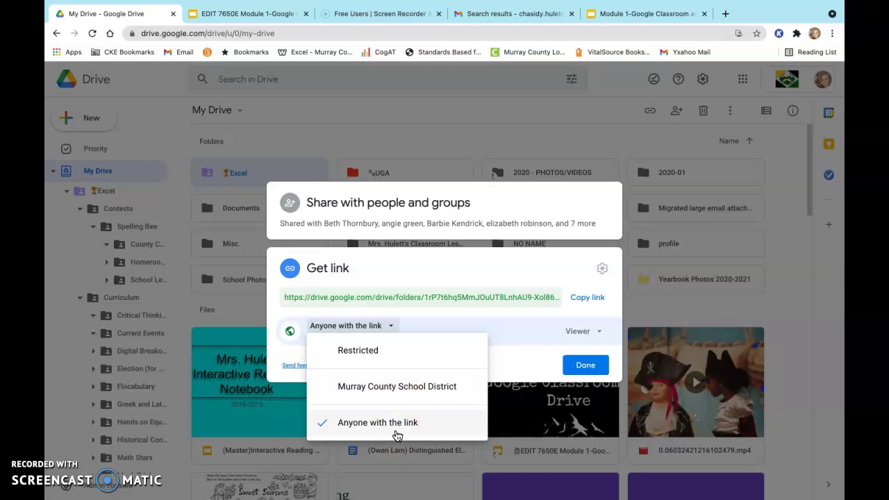
click(408, 387)
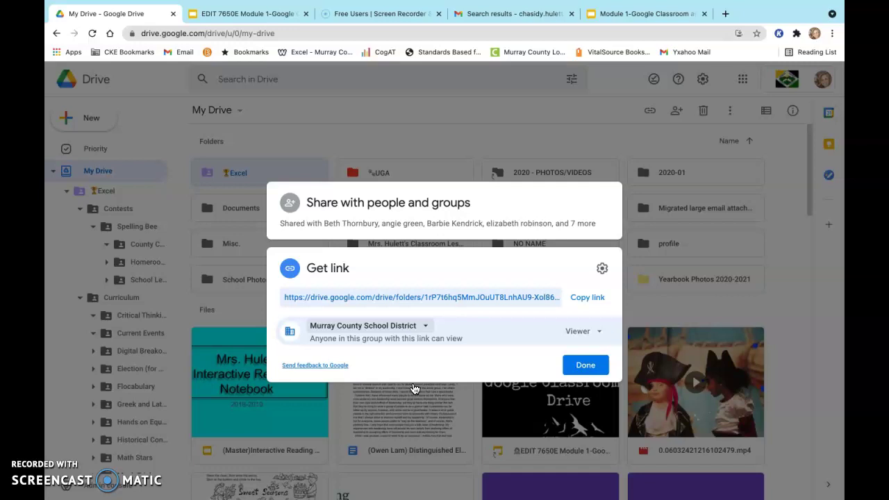
click(580, 365)
click(368, 385)
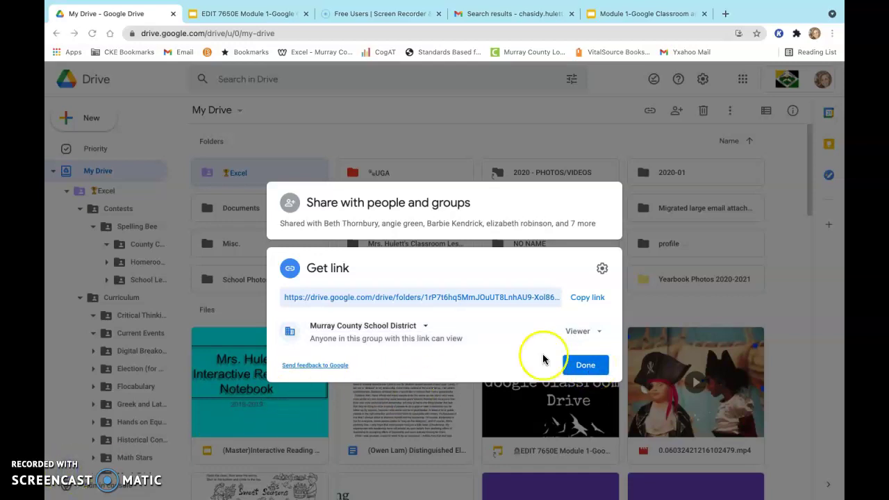
click(591, 366)
click(595, 371)
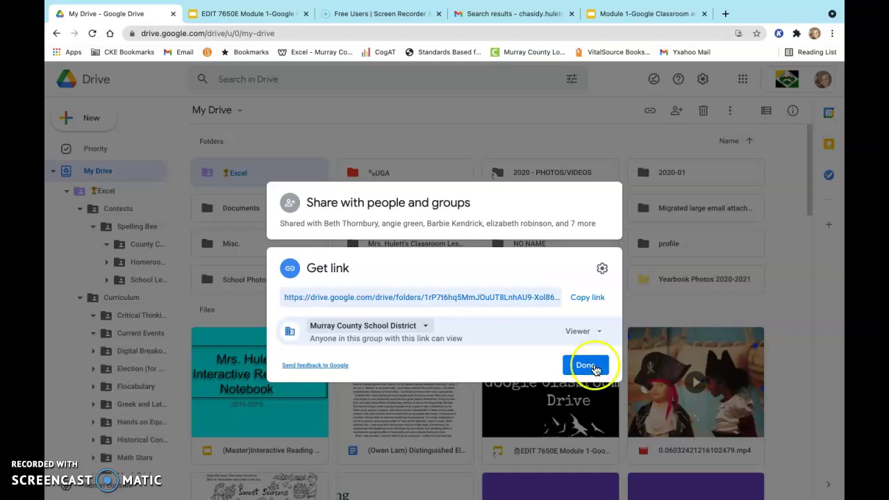
- Set the Excel folder's link access back to Anyone with the link and close the dialog
click(425, 326)
click(406, 419)
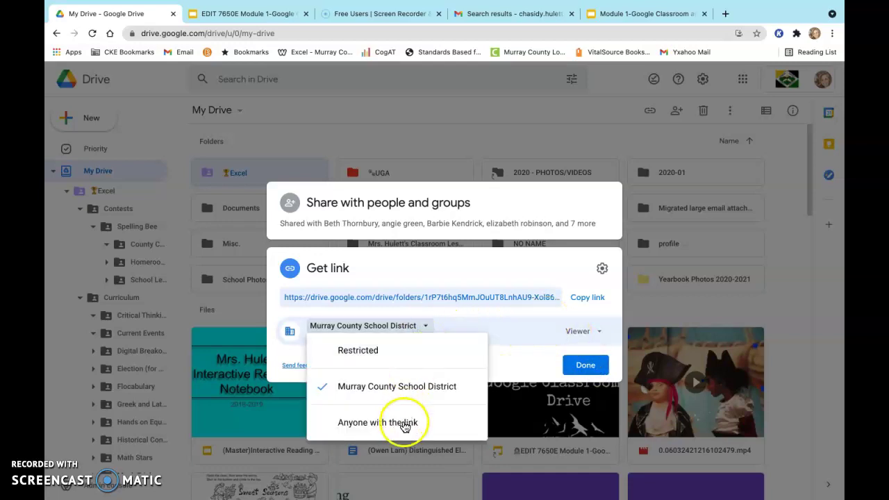
click(574, 366)
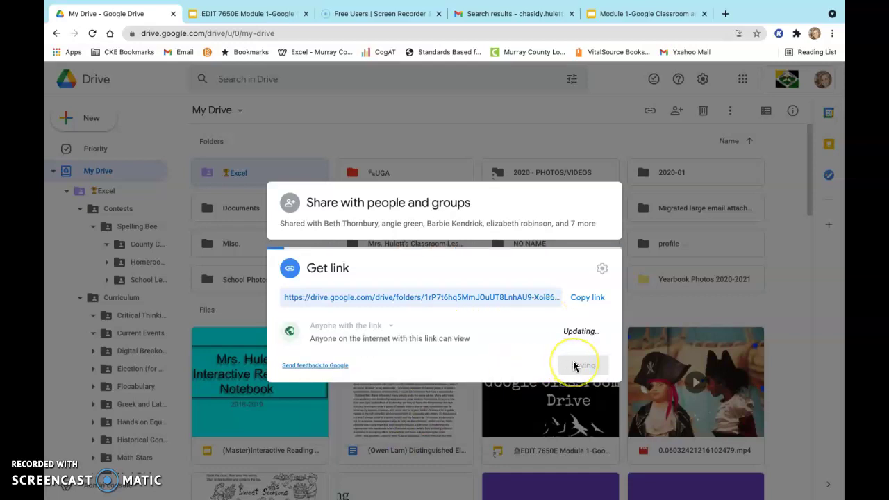
click(576, 366)
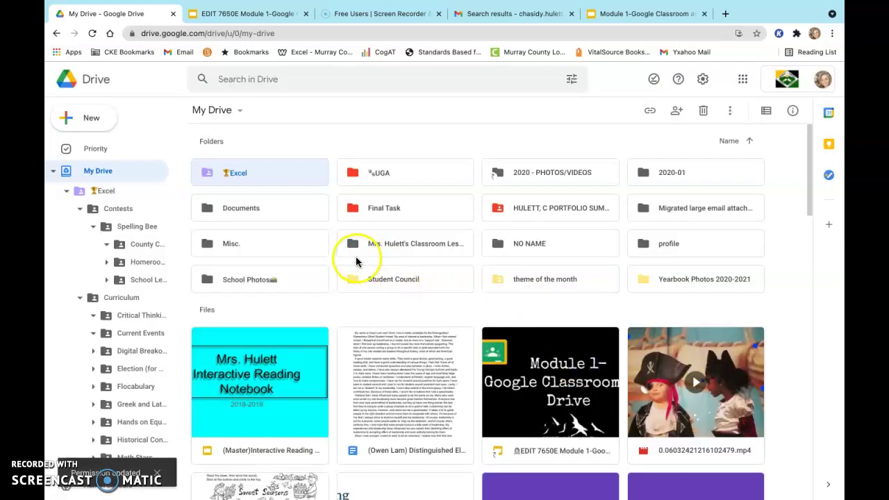
- Open the Misc. folder's sharing dialog and add a colleague from the suggested contacts as a recipient
click(244, 253)
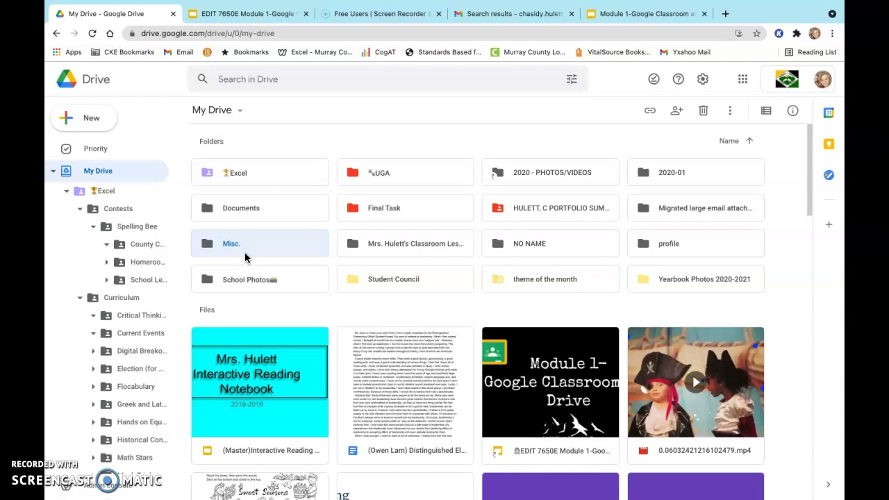
right_click(244, 252)
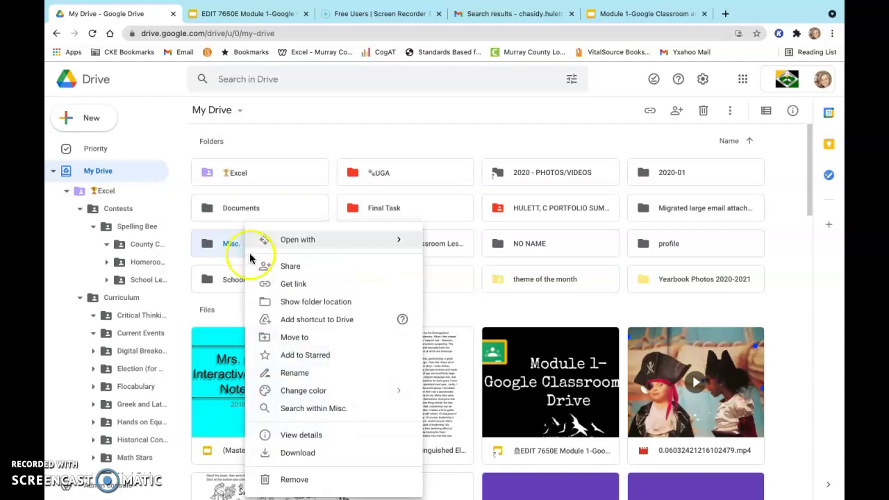
click(276, 268)
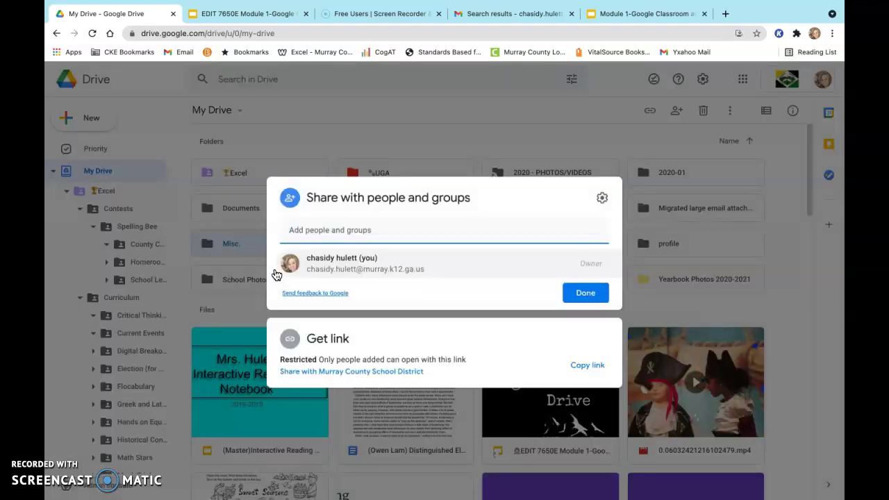
click(330, 235)
text(Beth)
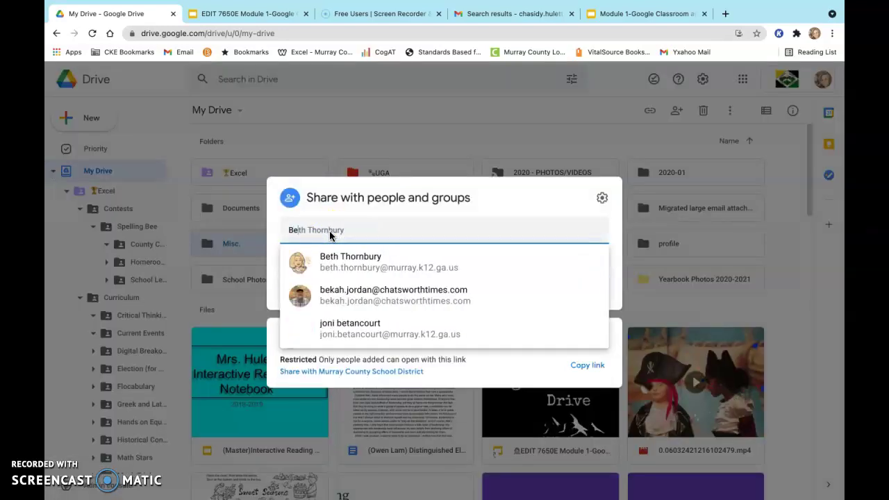
click(384, 259)
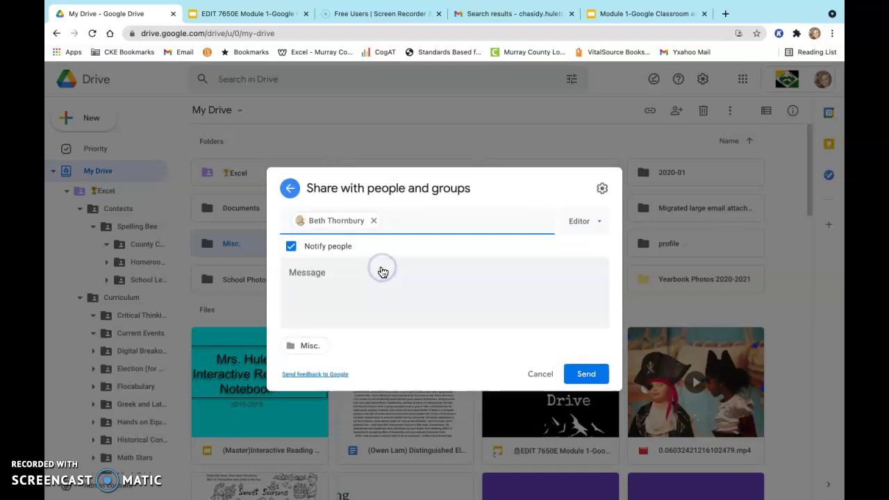
- Try the Viewer, Commenter and Editor roles for the Misc. folder's recipient, then discard the share without sending a message
click(601, 223)
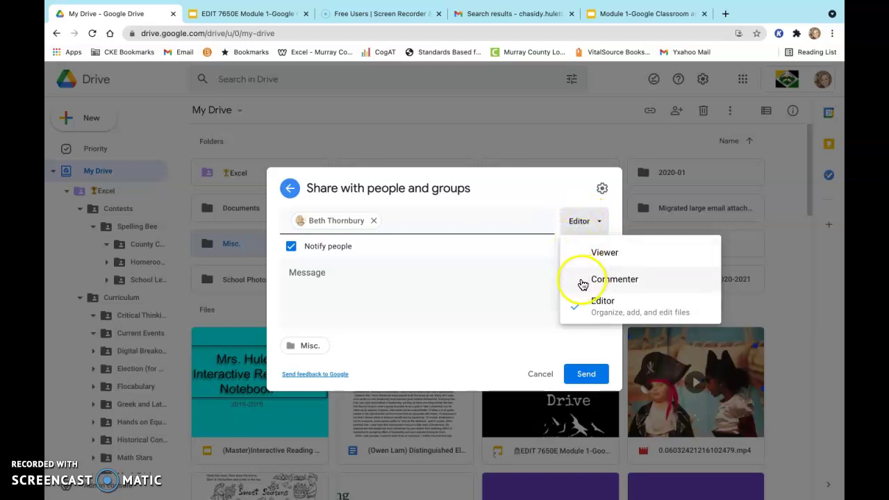
click(581, 253)
click(596, 223)
click(605, 287)
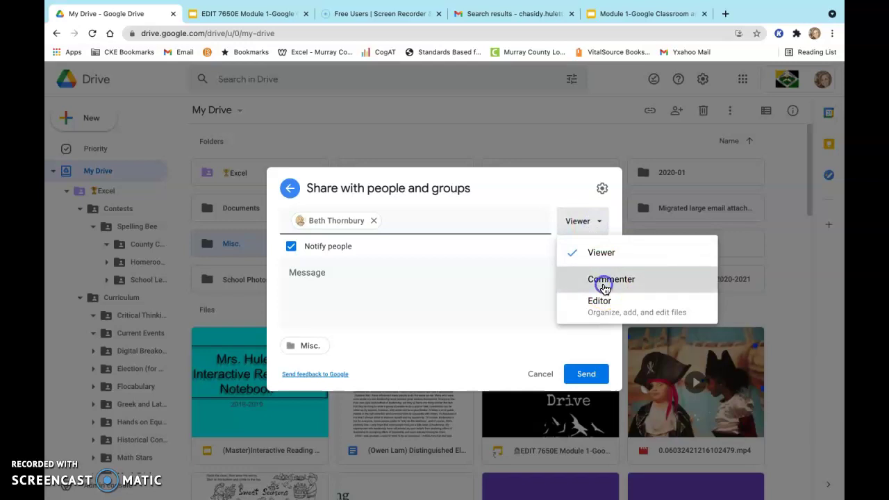
click(600, 221)
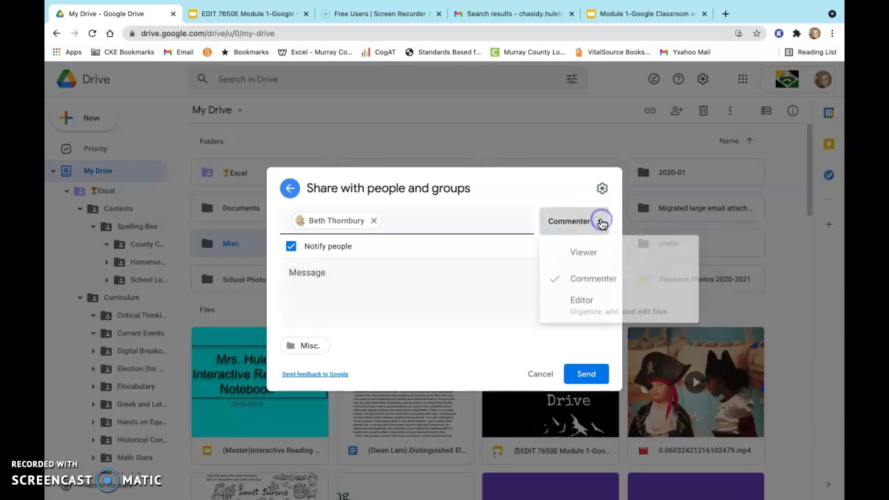
click(589, 316)
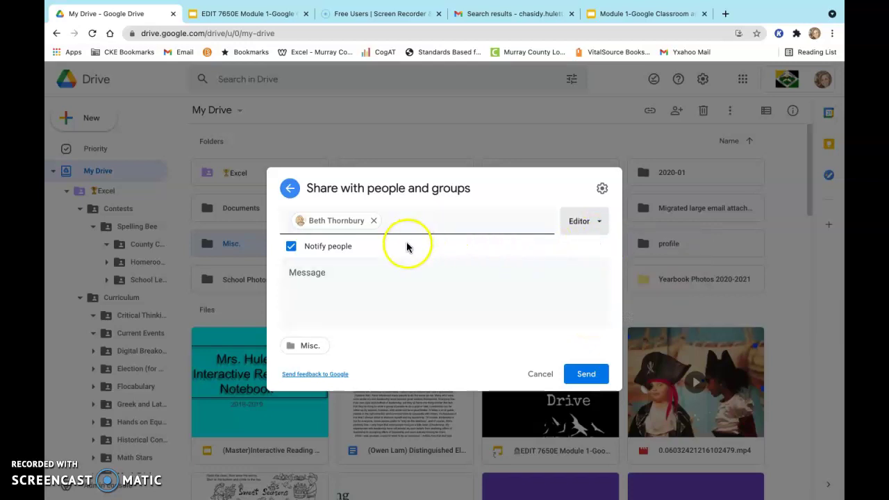
click(308, 271)
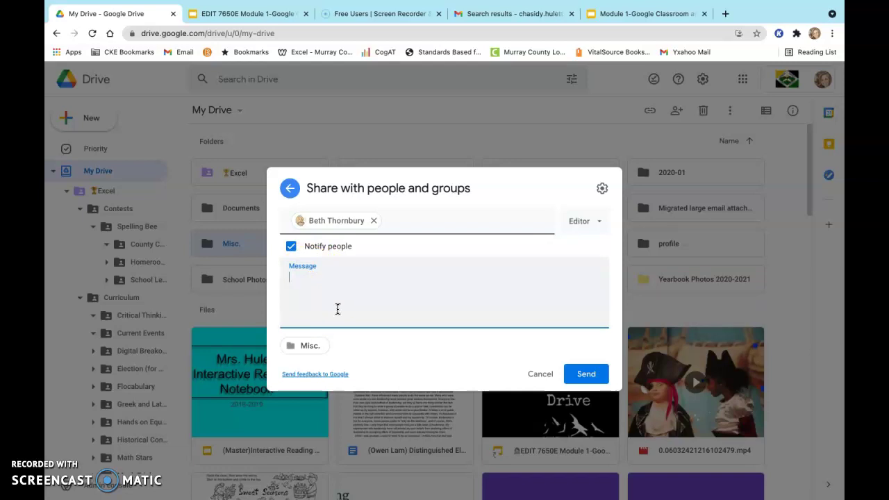
key(Escape)
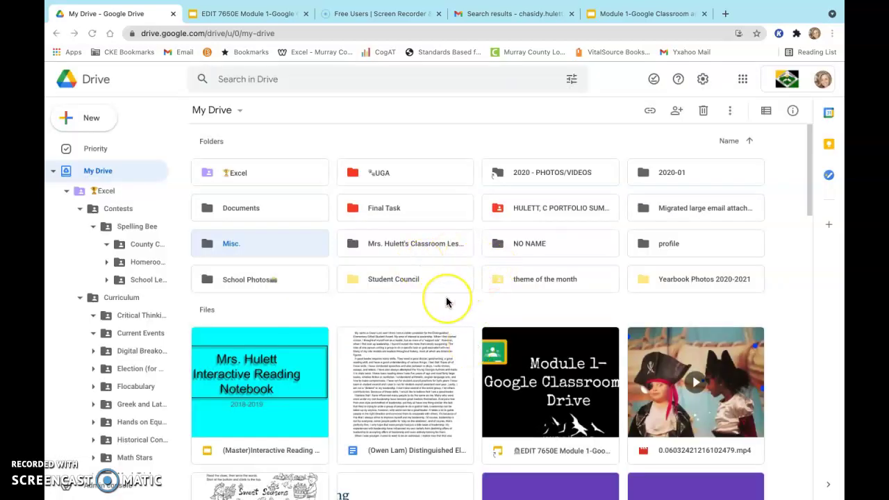
- Open the sharing dialog of the 2019-2020 Coker Elementary Phone Directory spreadsheet and add a suggested colleague as a recipient
scroll(447, 302, down, 3)
scroll(446, 302, down, 8)
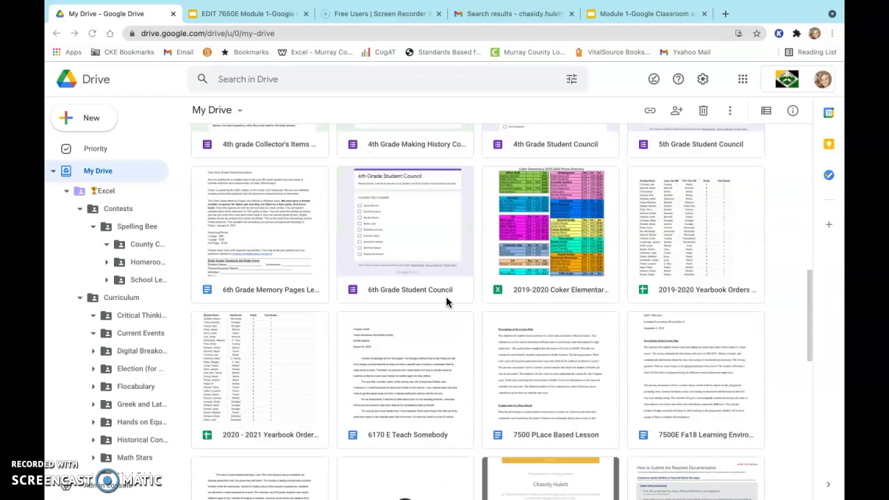
scroll(446, 297, up, 2)
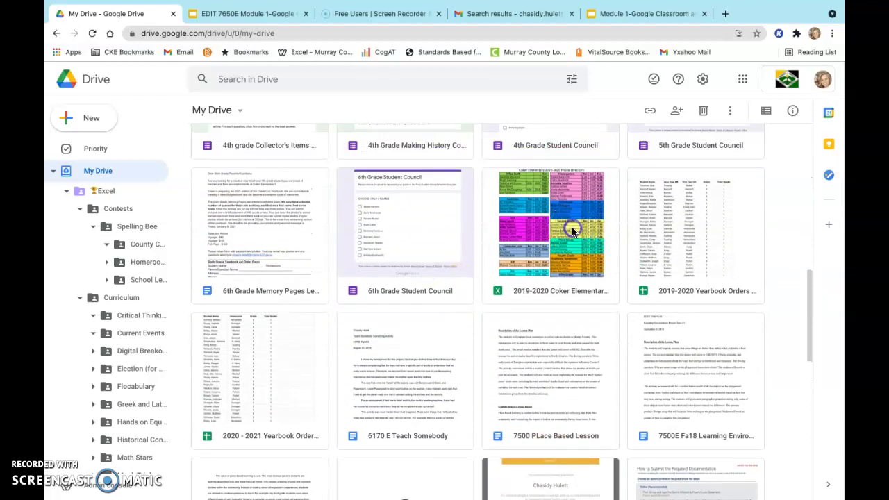
click(543, 245)
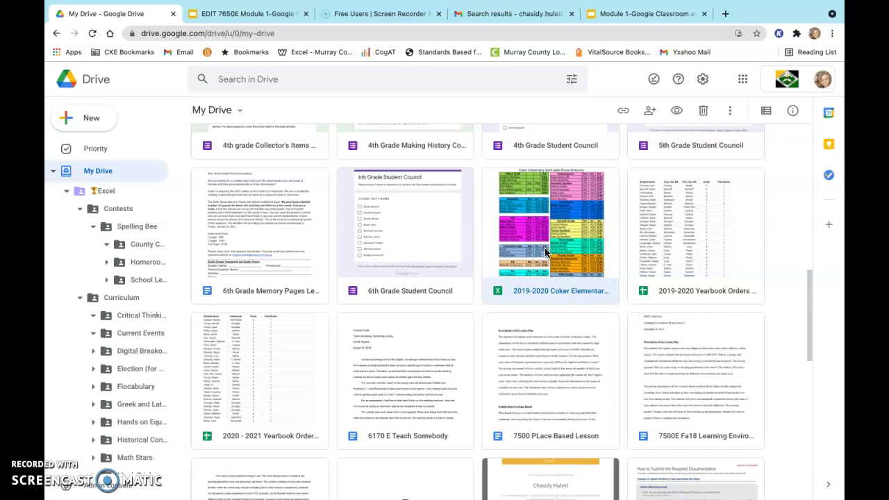
right_click(545, 248)
mouse_move(547, 255)
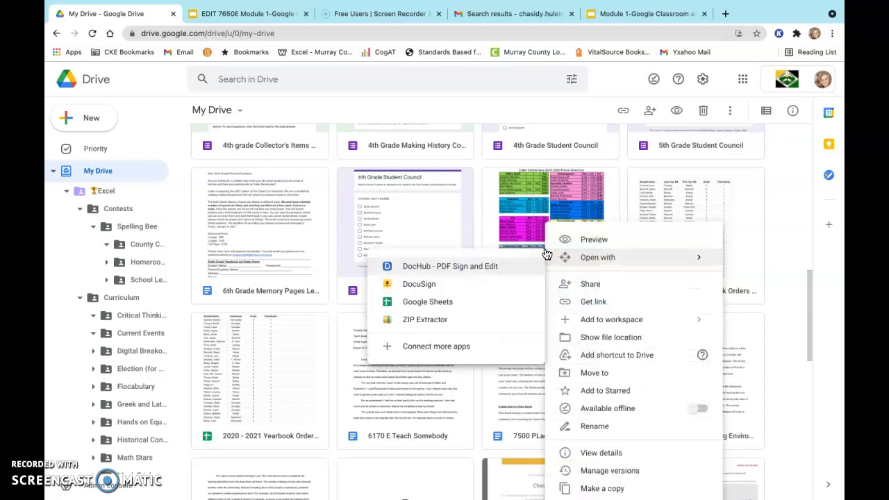
click(589, 284)
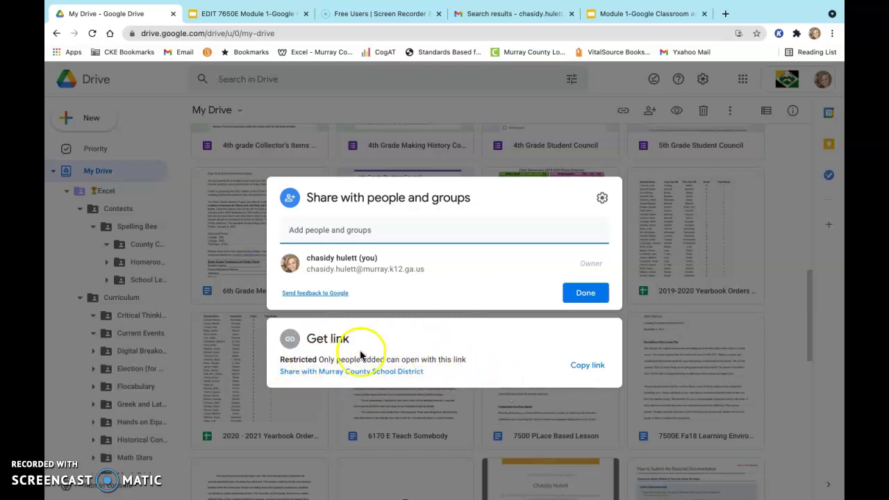
click(363, 232)
click(359, 263)
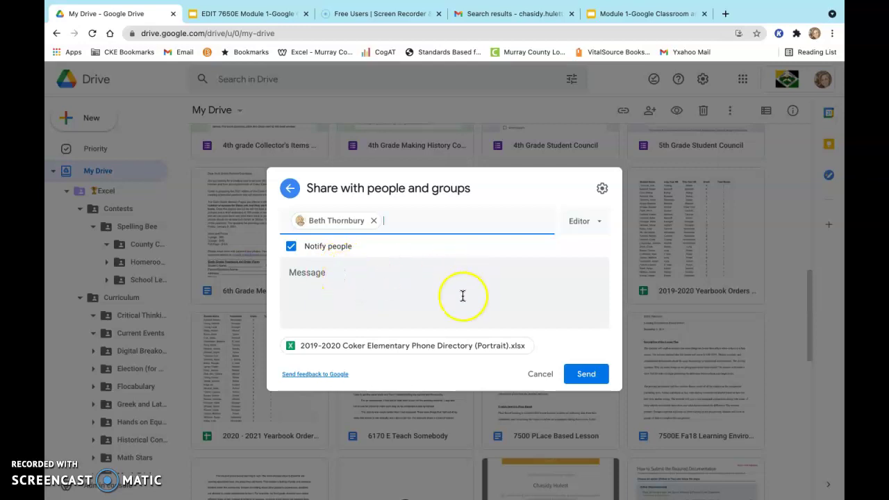
- Review the role options for the phone directory's recipient, cancel the invitation and close the sharing dialog
click(600, 223)
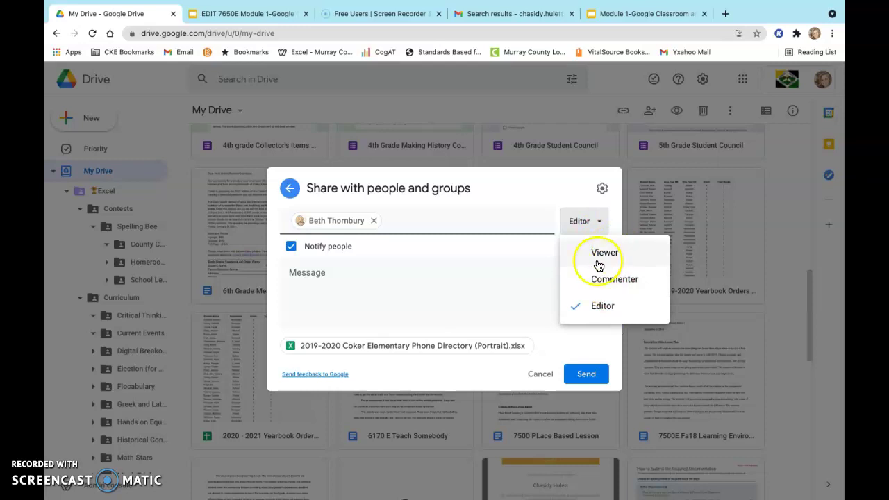
click(547, 378)
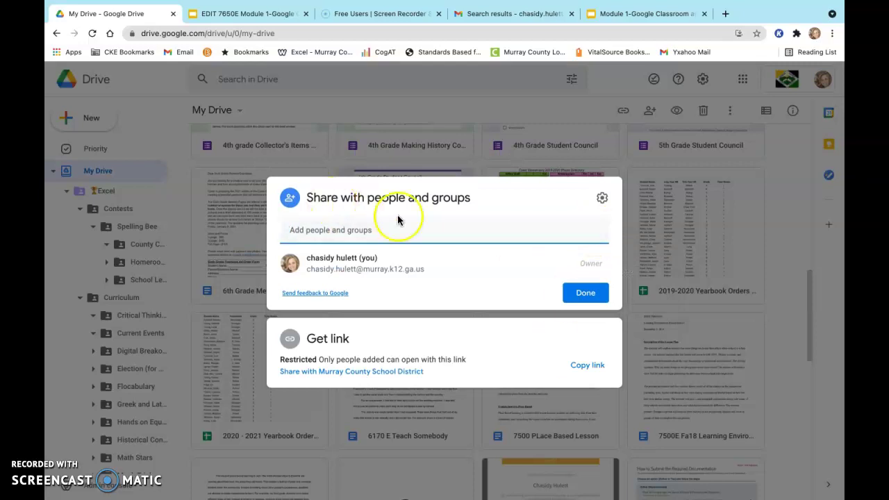
click(590, 295)
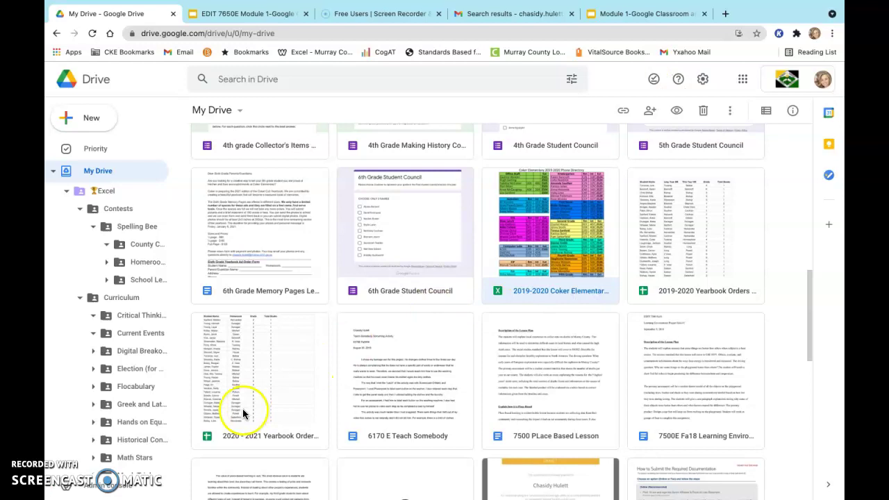
- Open the sharing dialog of the 3 Point Lighting Module 5 presentation and add a suggested colleague as a recipient
scroll(473, 348, up, 5)
scroll(473, 348, up, 1)
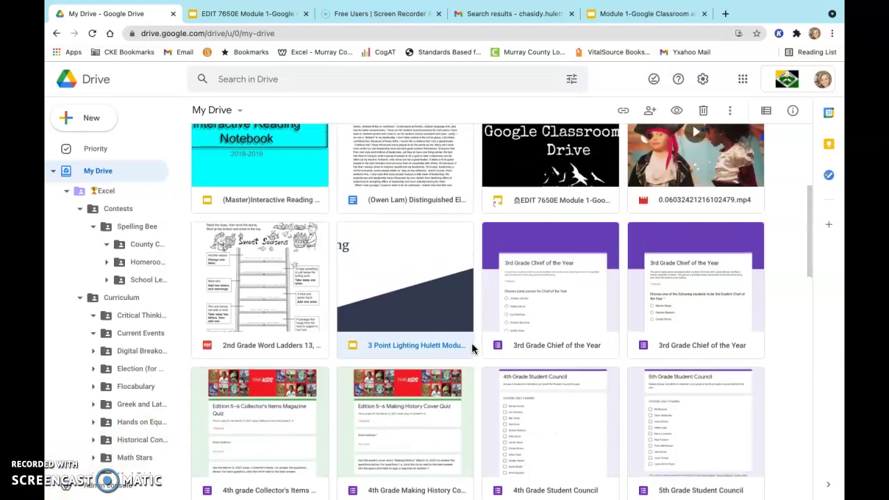
click(407, 336)
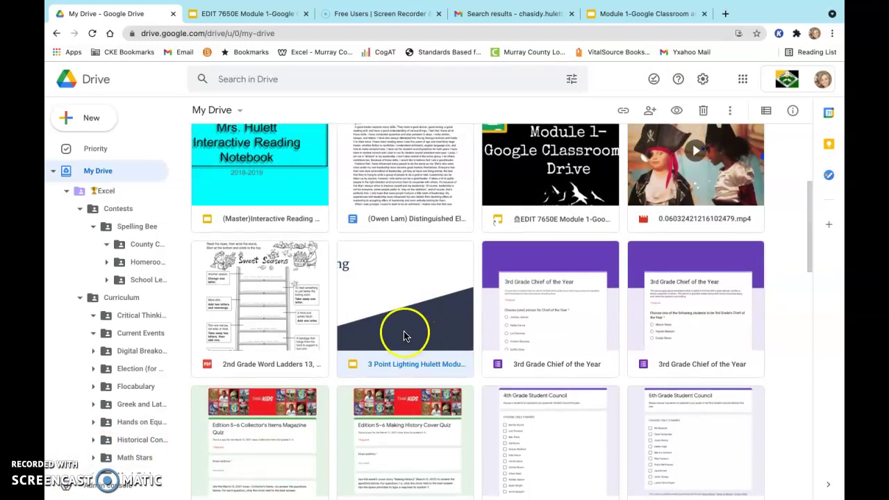
right_click(406, 336)
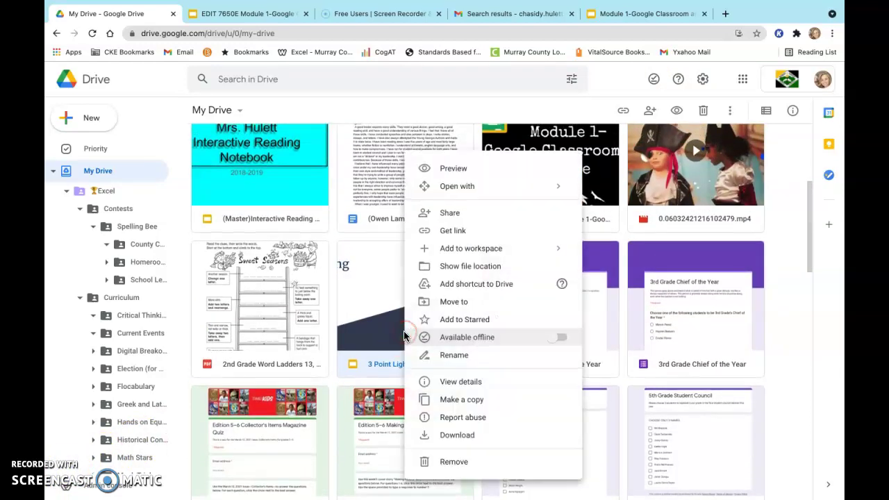
click(499, 219)
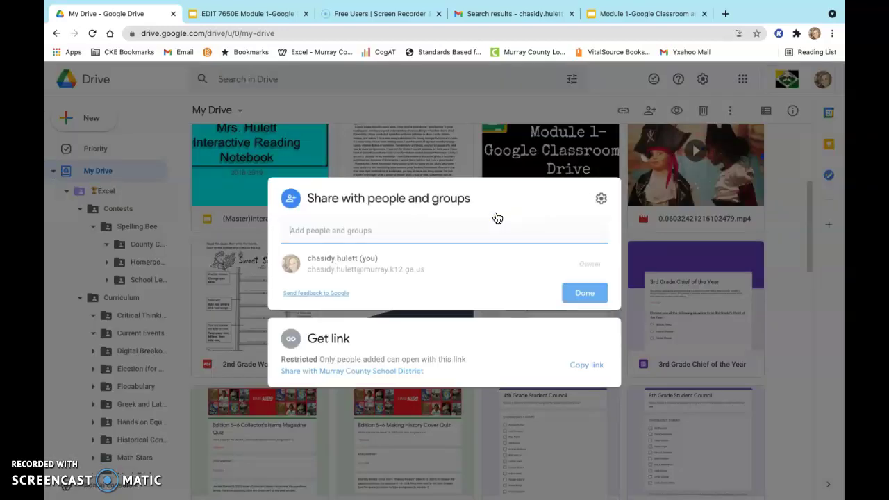
click(327, 226)
text(beth)
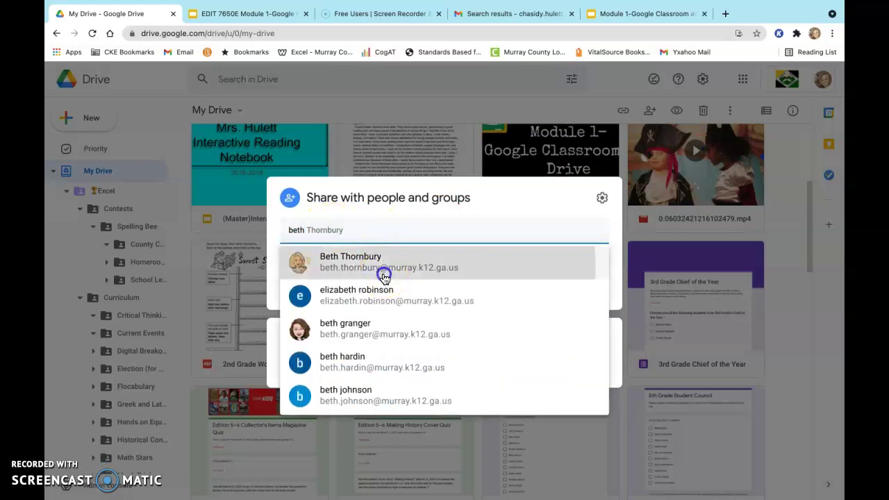
click(384, 277)
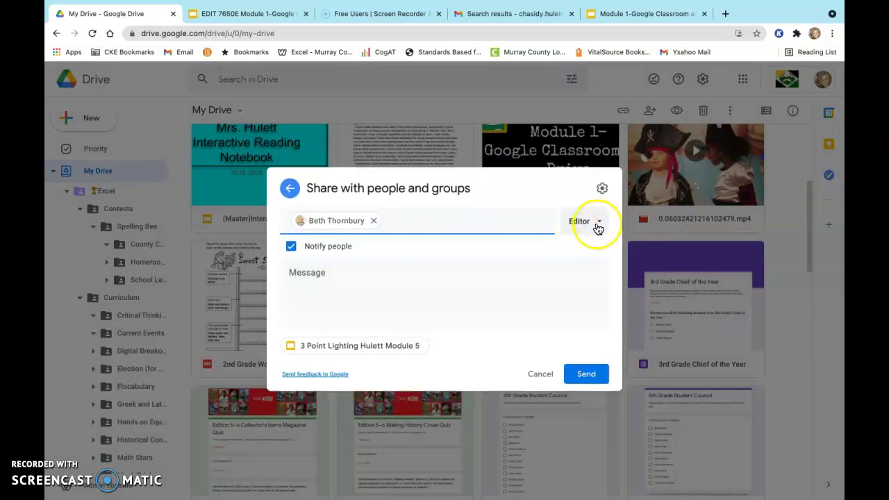
- In the presentation's people-sharing settings, turn the option letting editors change permissions and share off and on again
click(603, 190)
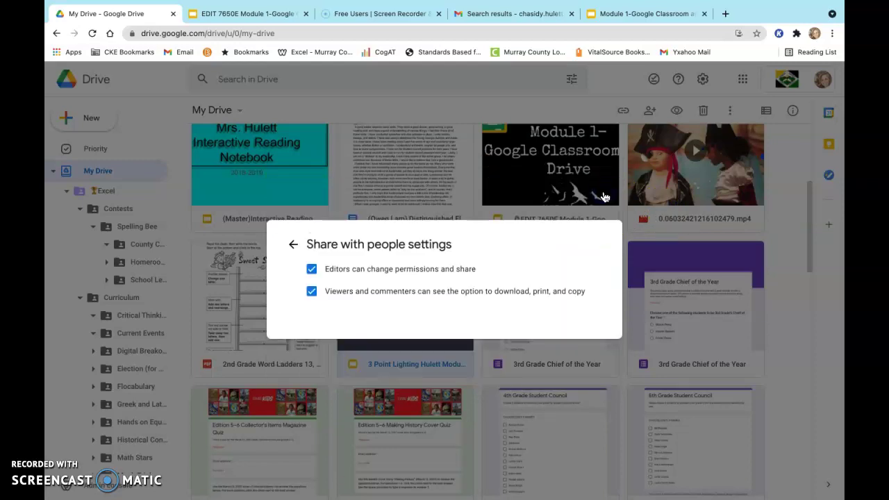
click(293, 244)
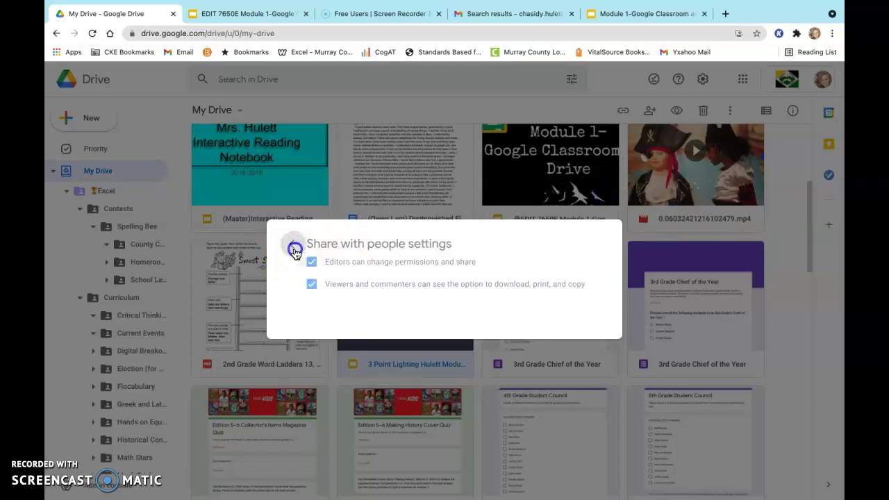
click(603, 190)
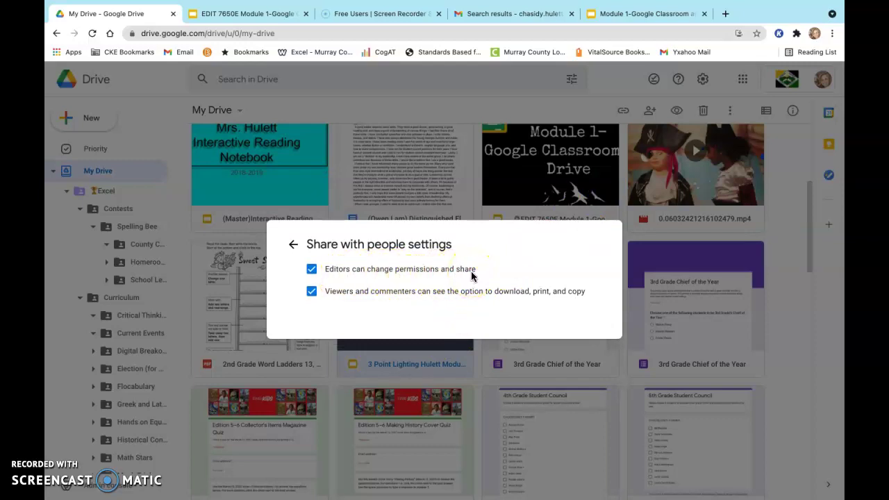
click(312, 270)
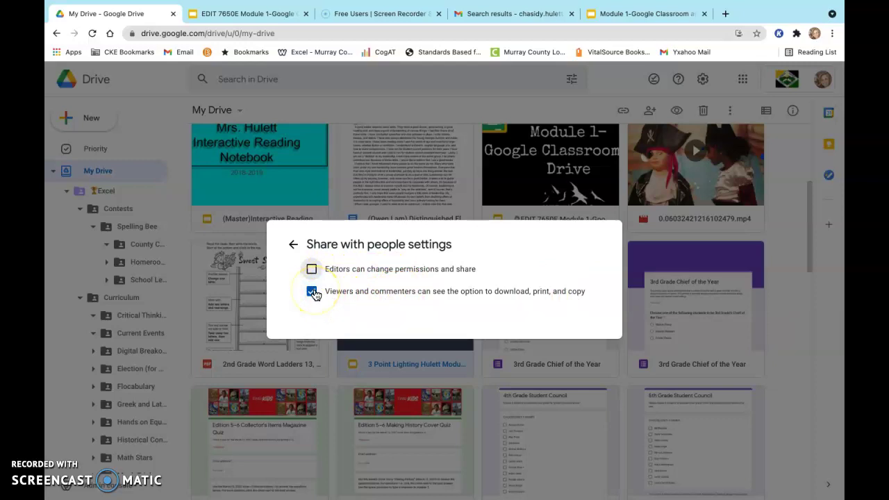
click(312, 269)
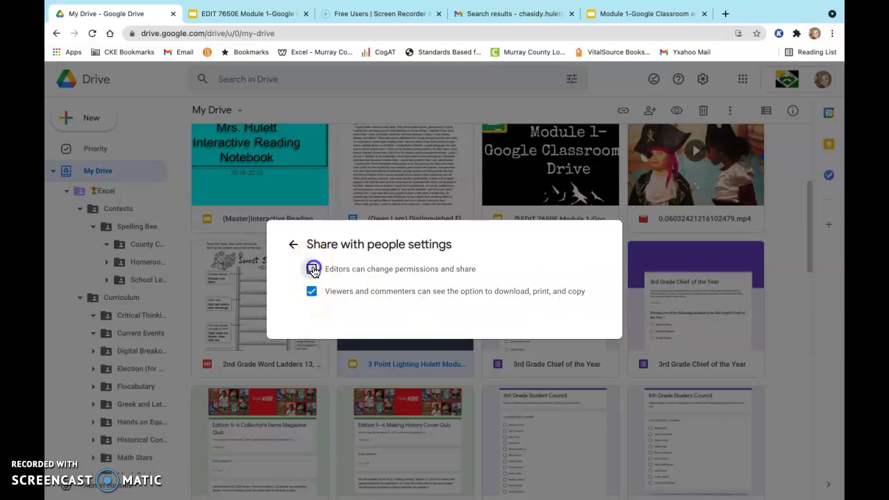
click(293, 246)
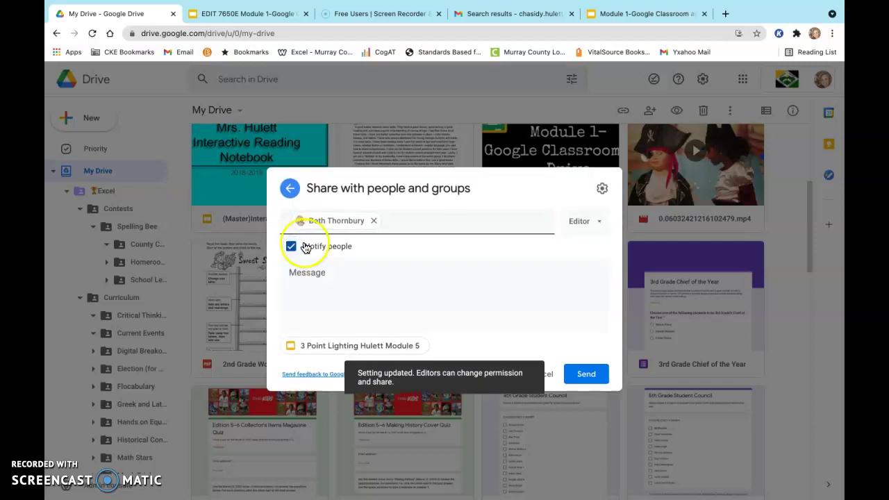
- Discard the presentation's pending recipient without sending an invitation and close the sharing dialog
click(291, 190)
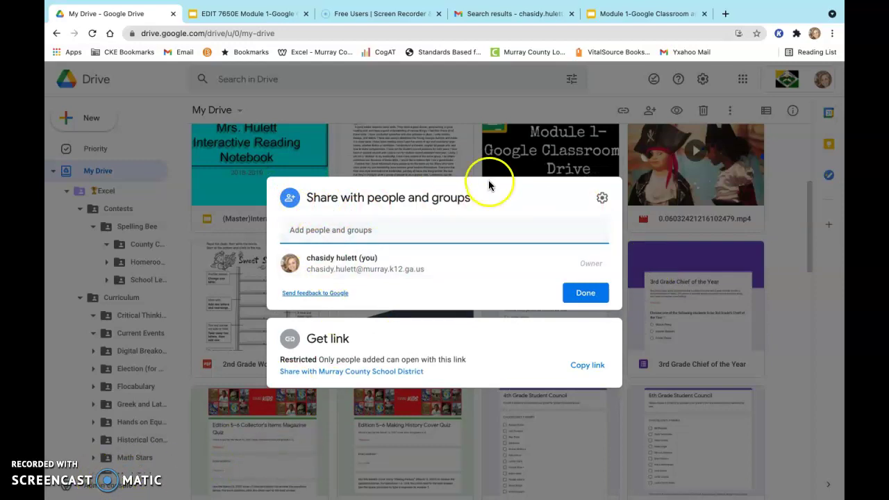
click(589, 294)
click(411, 349)
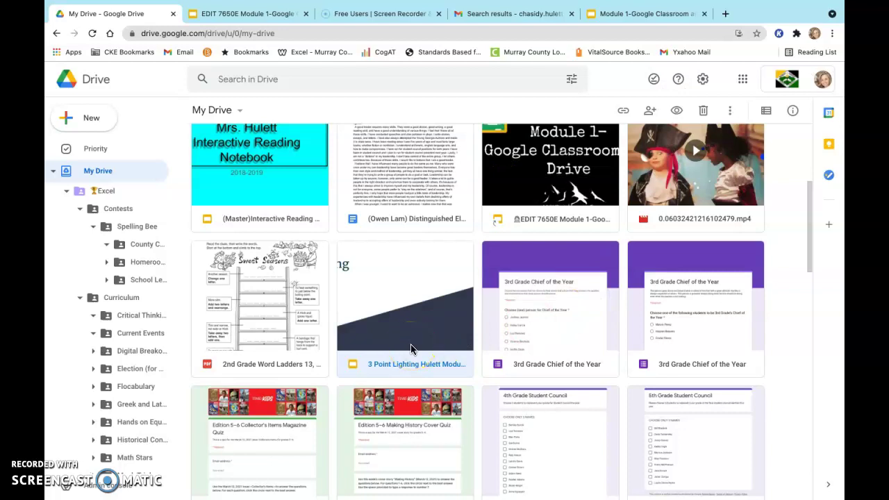
scroll(434, 288, up, 4)
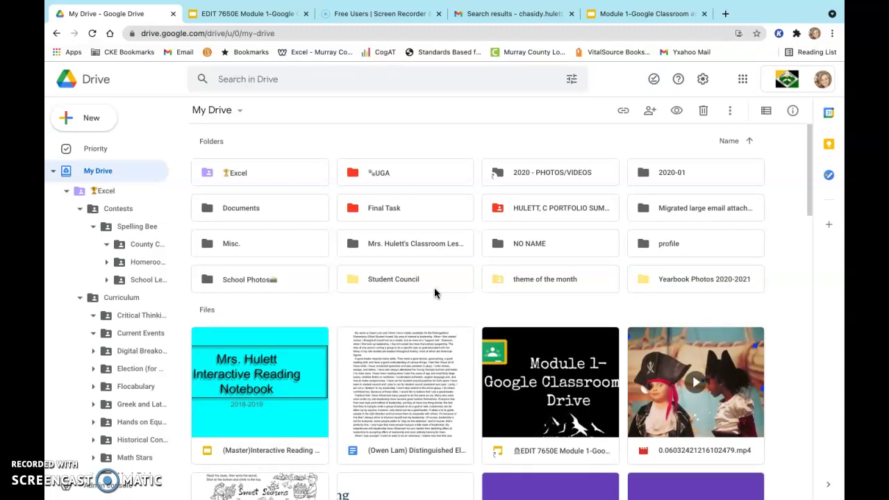
scroll(435, 293, down, 1)
scroll(435, 294, up, 1)
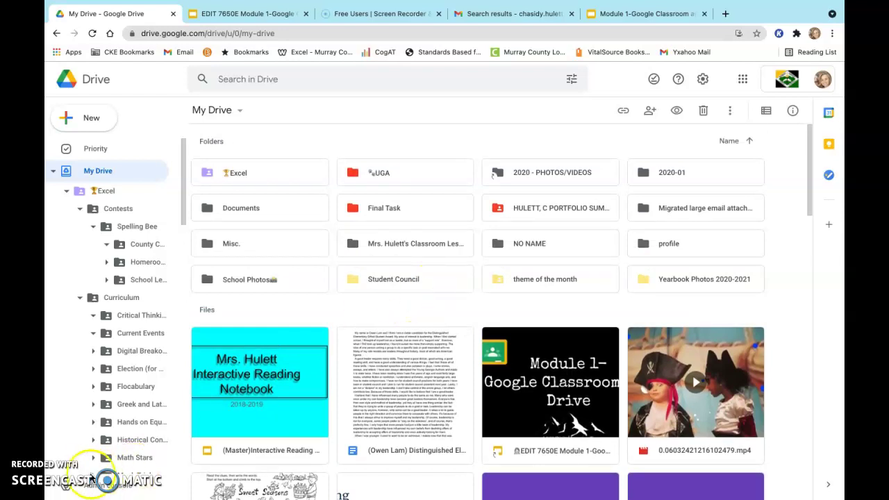